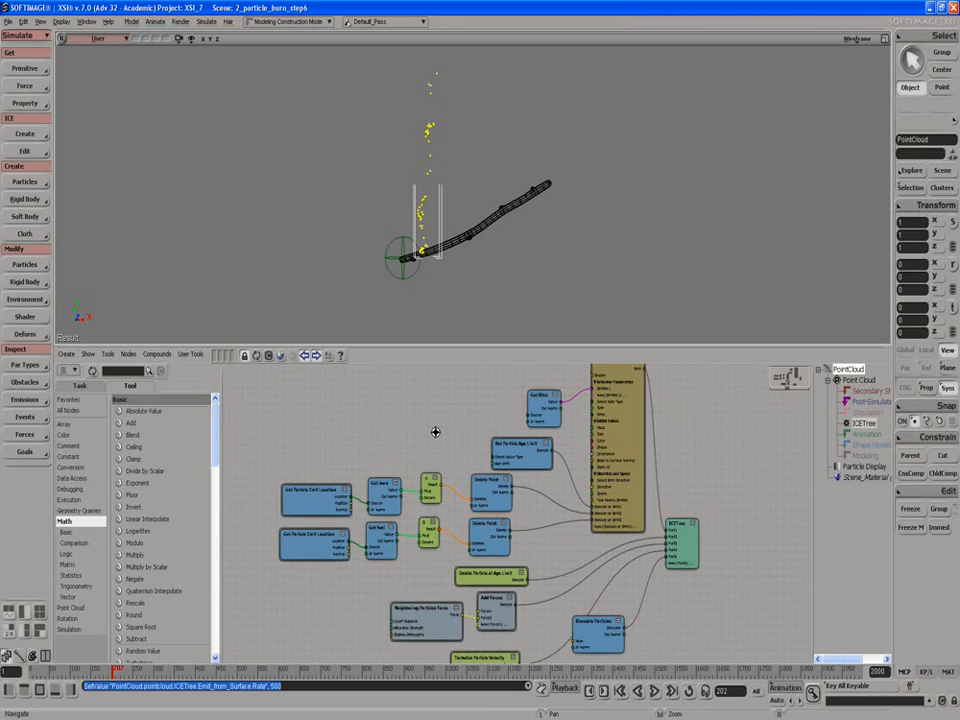
Step: Select the burn branch nodes (Get Particle Emit Location, Get burn, compare, Delete Point) and collapse them into a compound
middle_click_drag(440, 455, 422, 369)
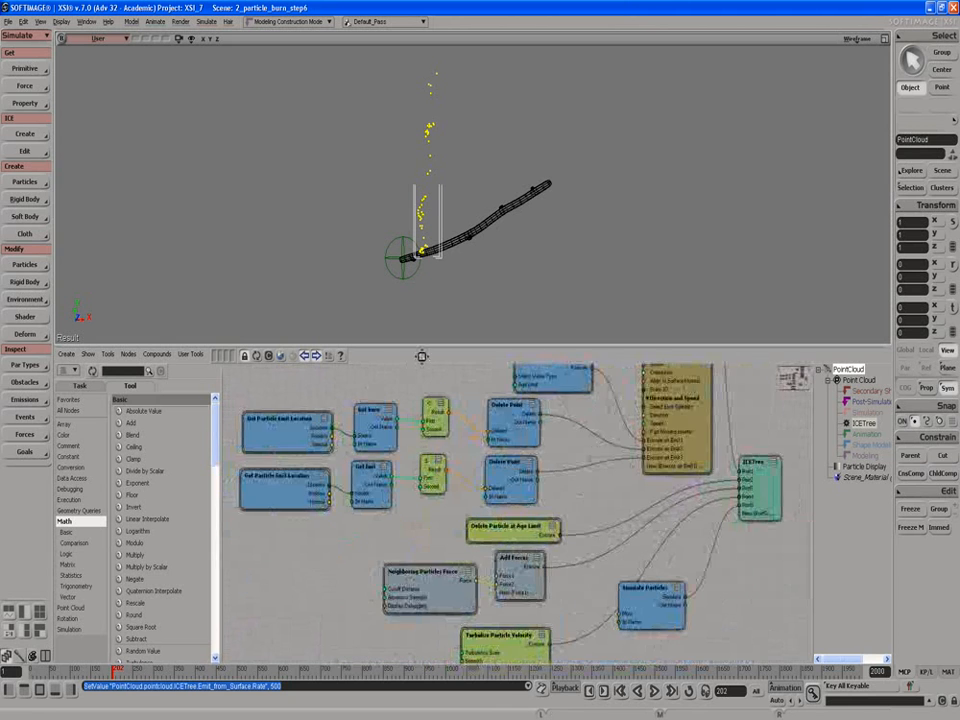
middle_click_drag(394, 441, 428, 490)
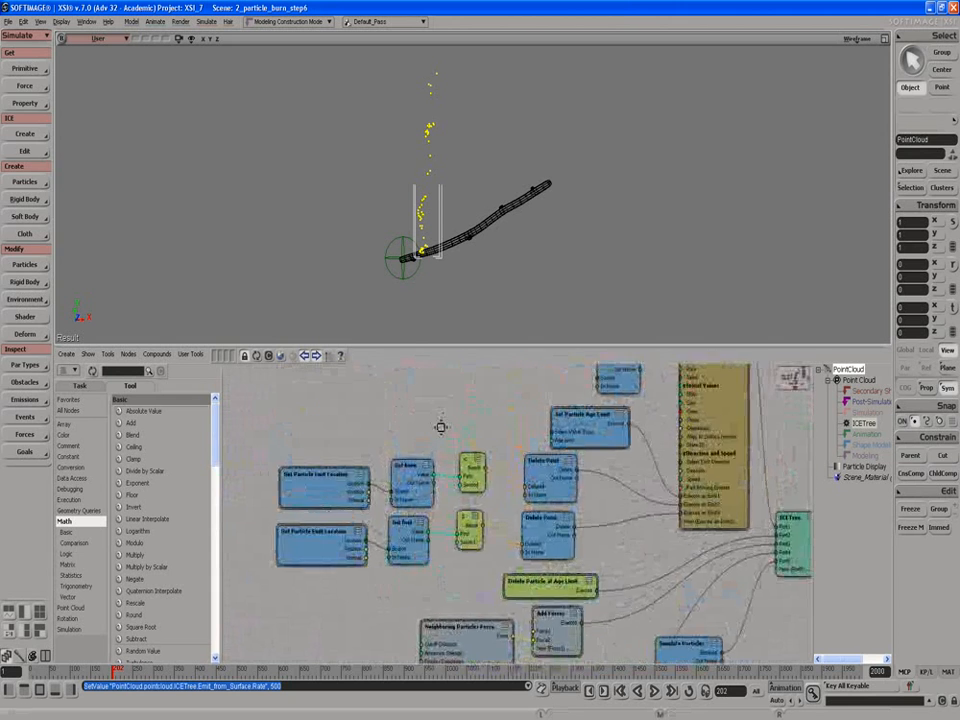
left_click_drag(441, 426, 439, 476)
scroll(428, 460, "down", 2)
middle_click_drag(429, 459, 426, 437)
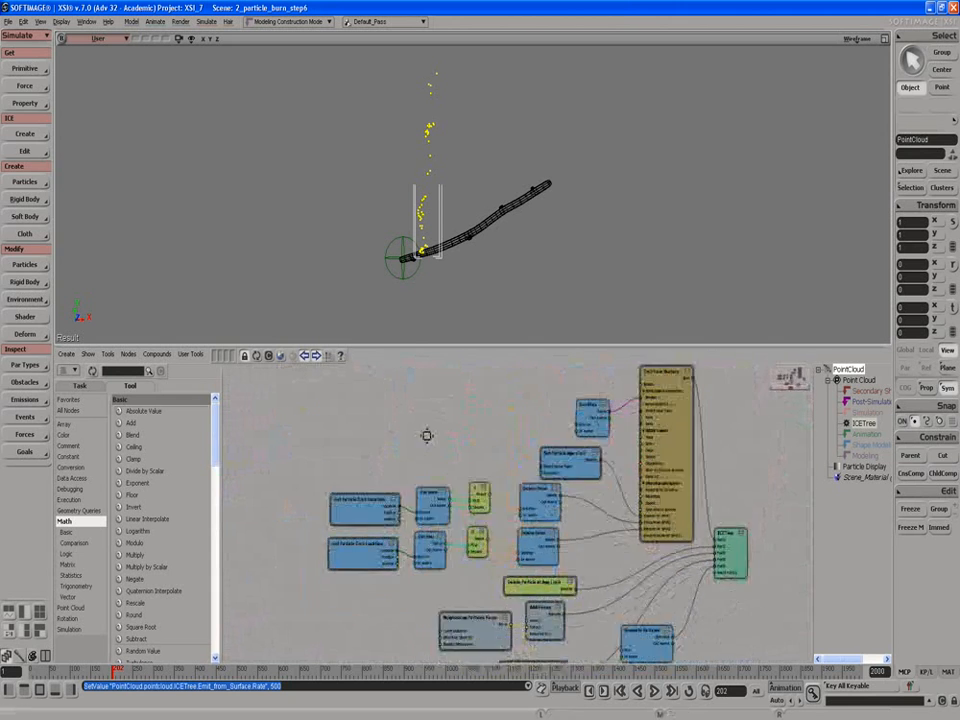
scroll(405, 424, "up", 2)
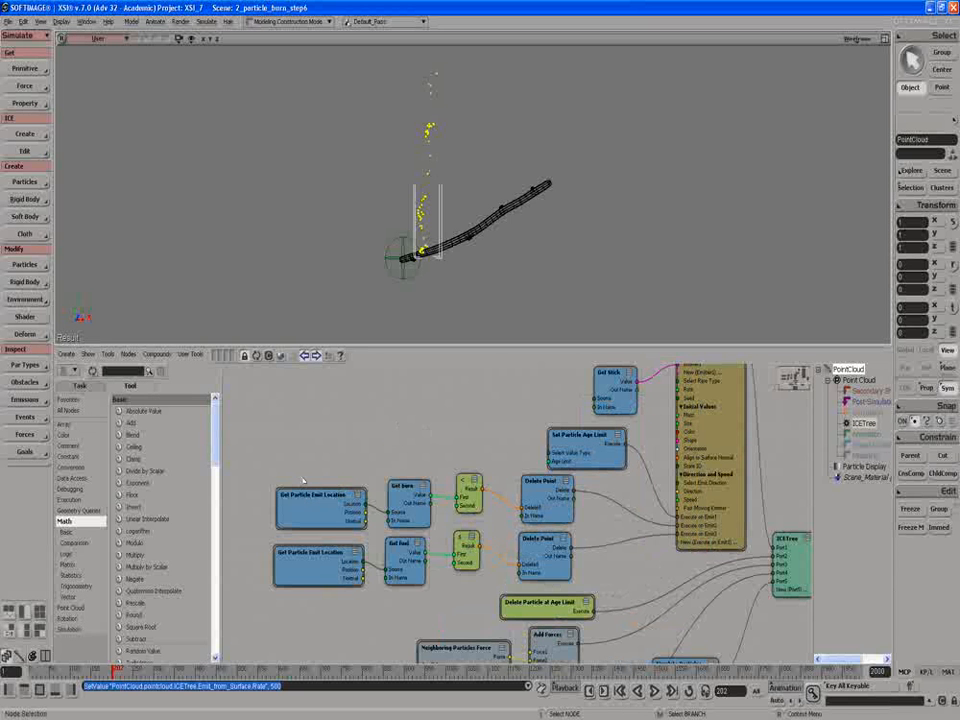
middle_click(530, 513)
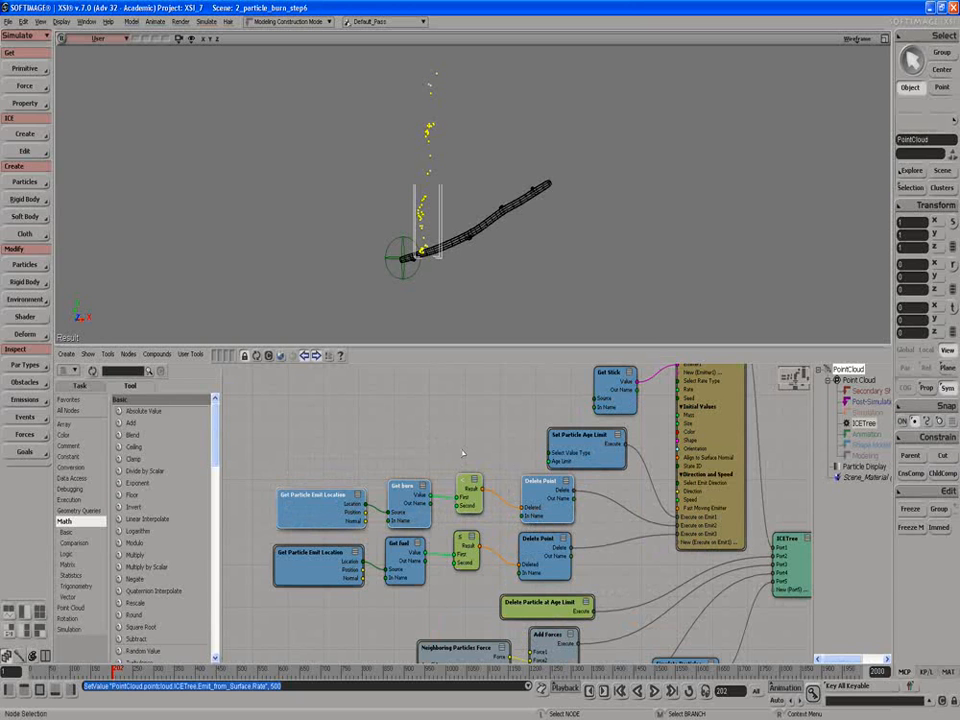
left_click(314, 606)
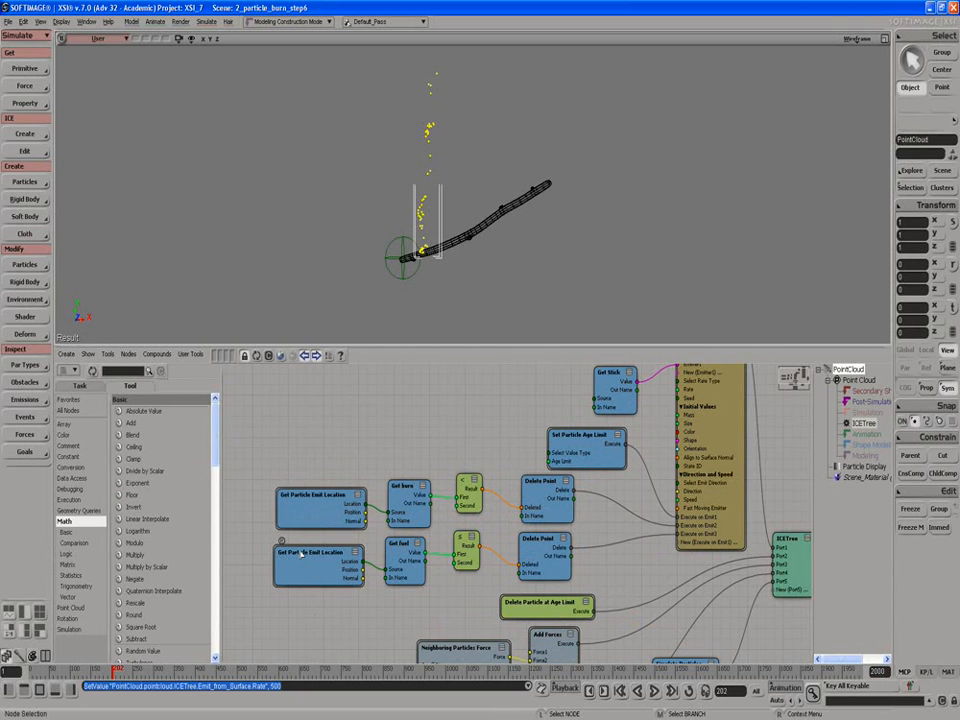
left_click_drag(304, 541, 538, 571)
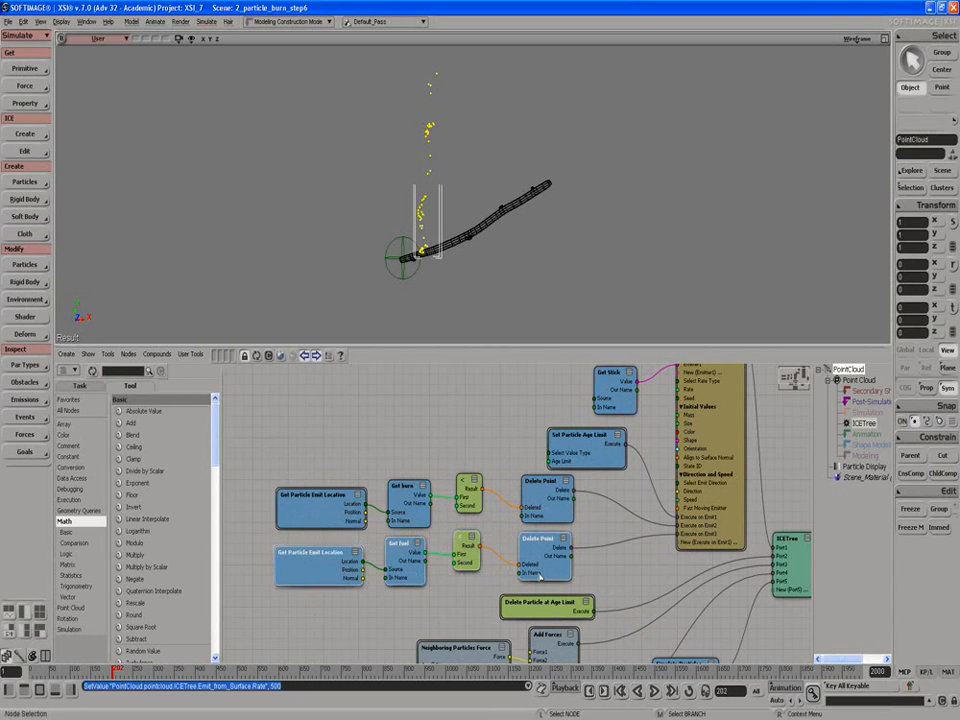
left_click(322, 469)
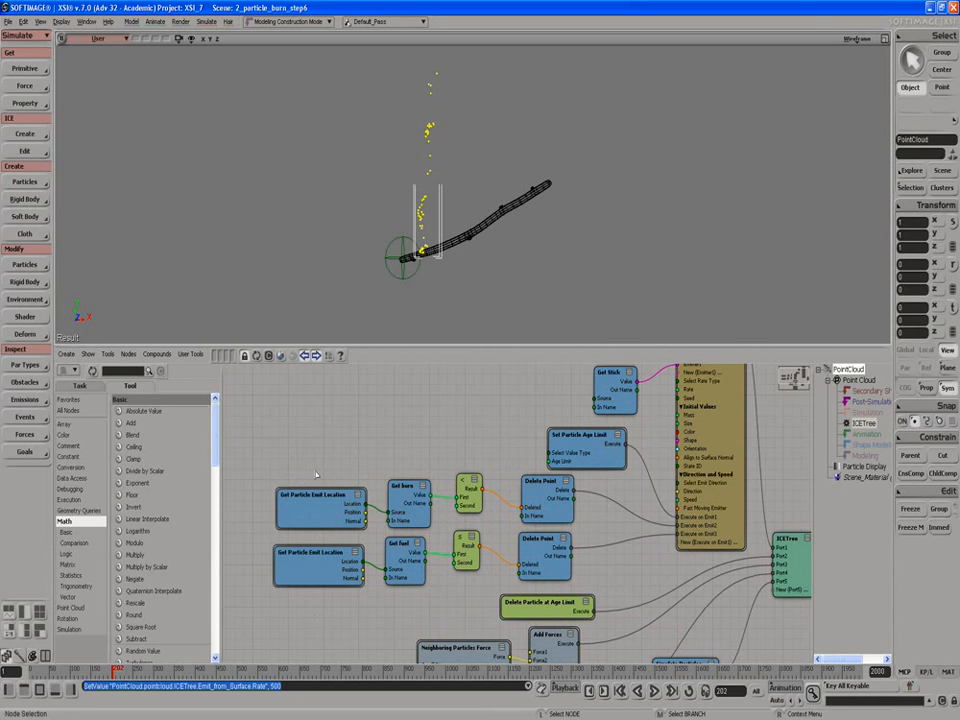
mouse_move(310, 478)
left_mouse_down()
mouse_move(511, 501)
mouse_move(537, 513)
left_mouse_up()
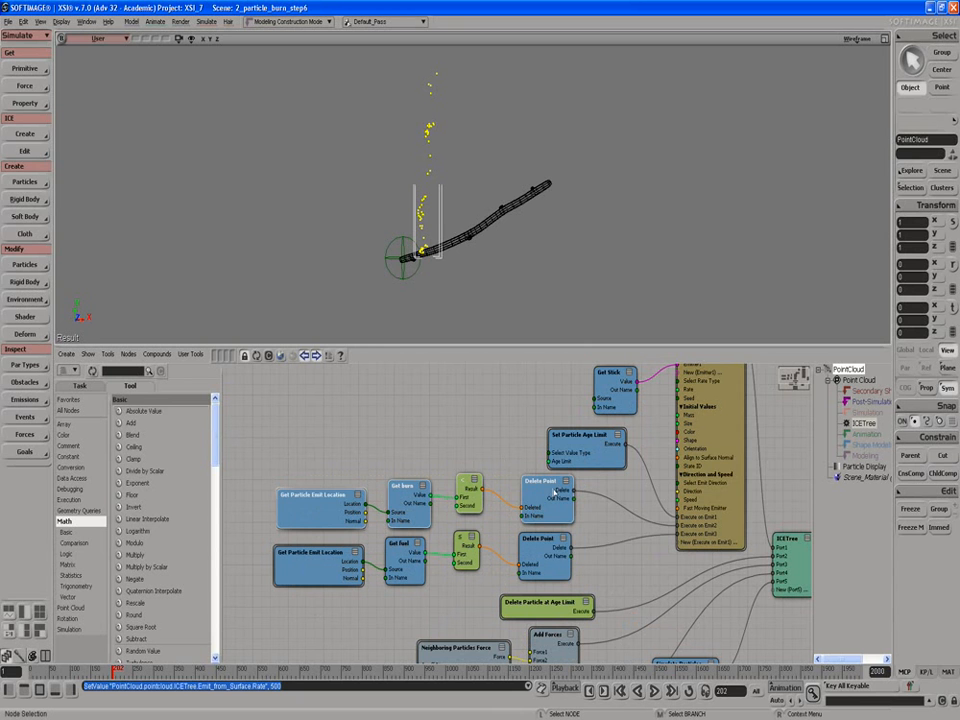
right_click(537, 508)
left_click(548, 521)
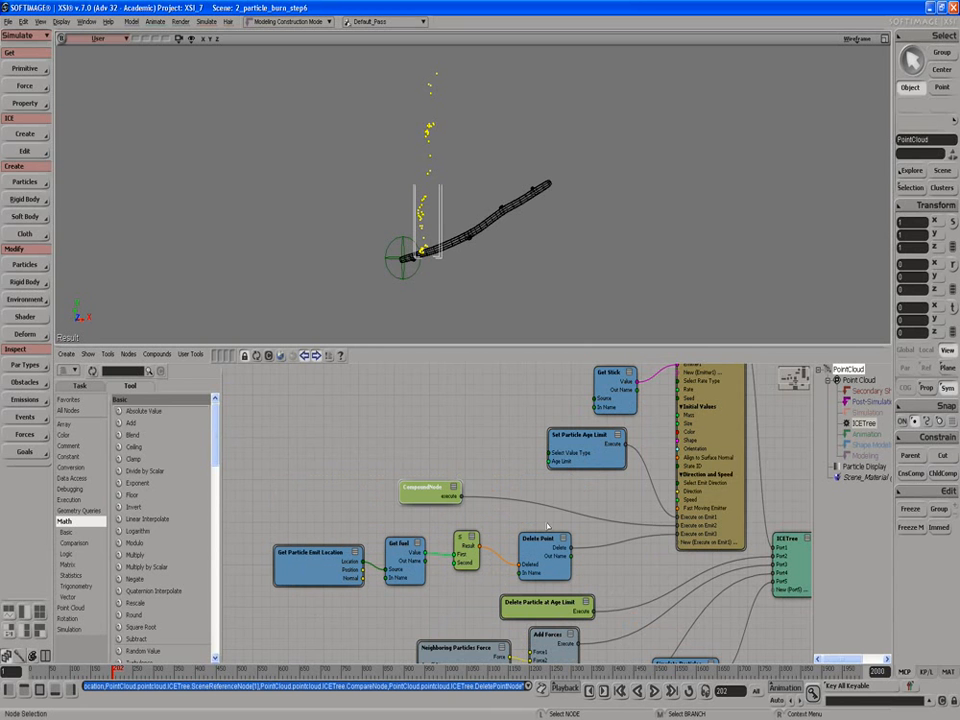
Step: Rename the new compound to "Delete by burnrate" in its compound properties
right_click(428, 500)
left_click(447, 551)
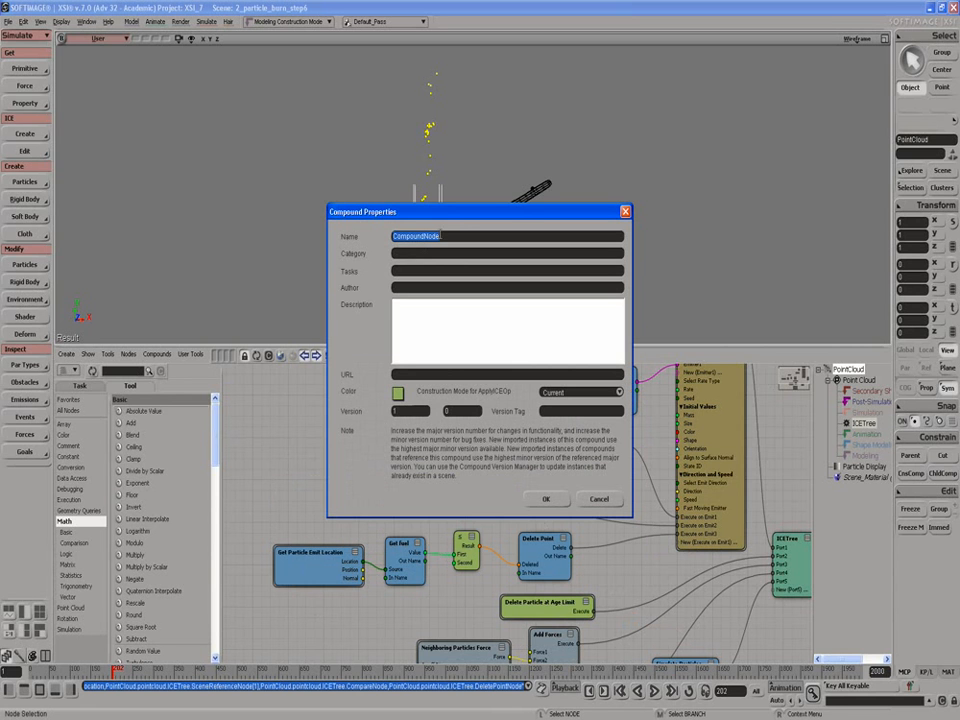
type("Delete")
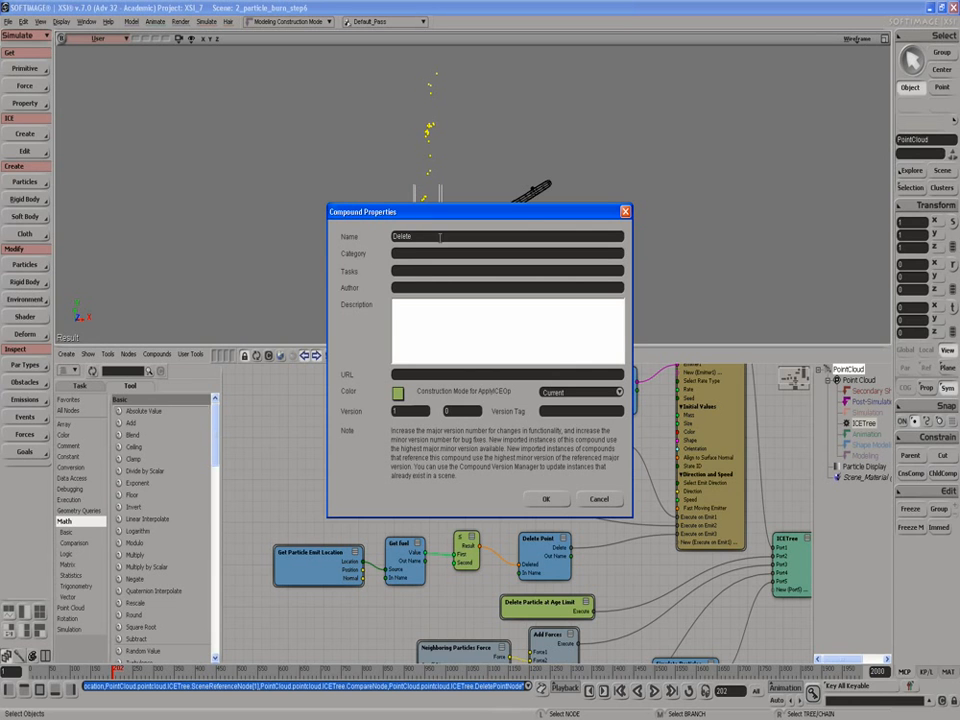
type(" by burnrate")
left_click(546, 500)
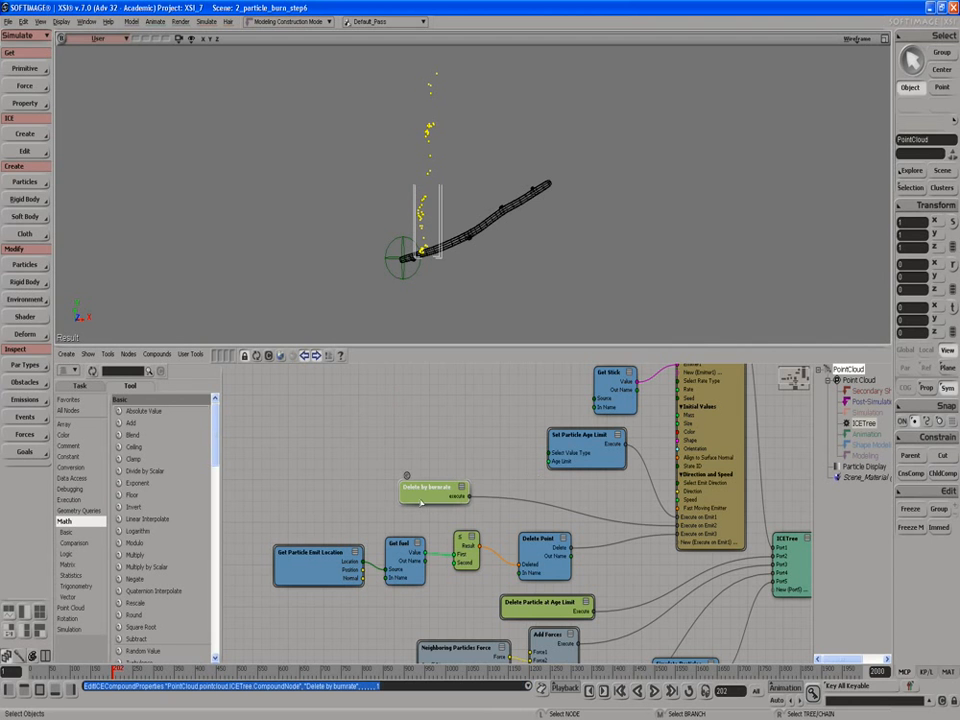
Step: Collapse the fuel branch nodes (Get Particle Emit Location, Get fuel, compare, Delete Point) into a compound
left_click(324, 536)
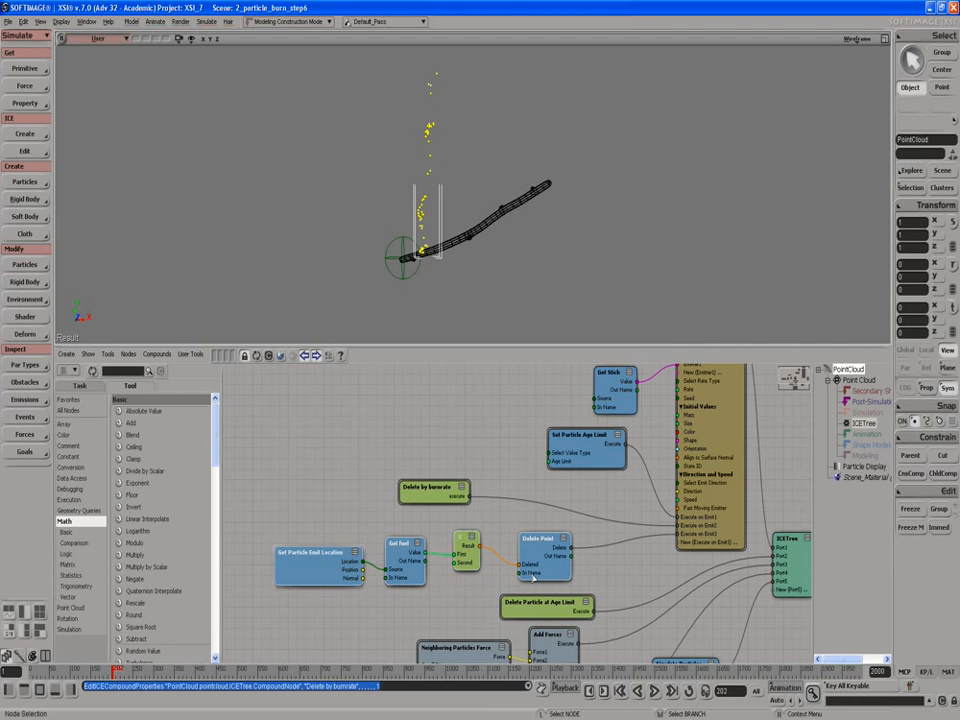
right_click(534, 560)
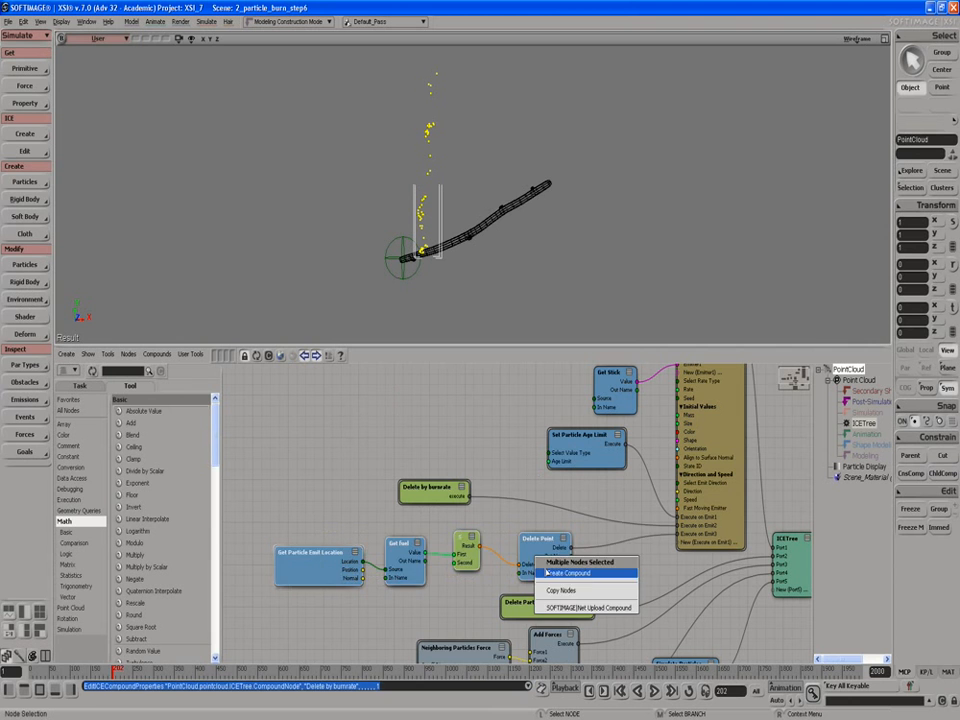
left_click(546, 572)
Step: Rename the second compound to "Delete by Fuel" in its compound properties
right_click(437, 552)
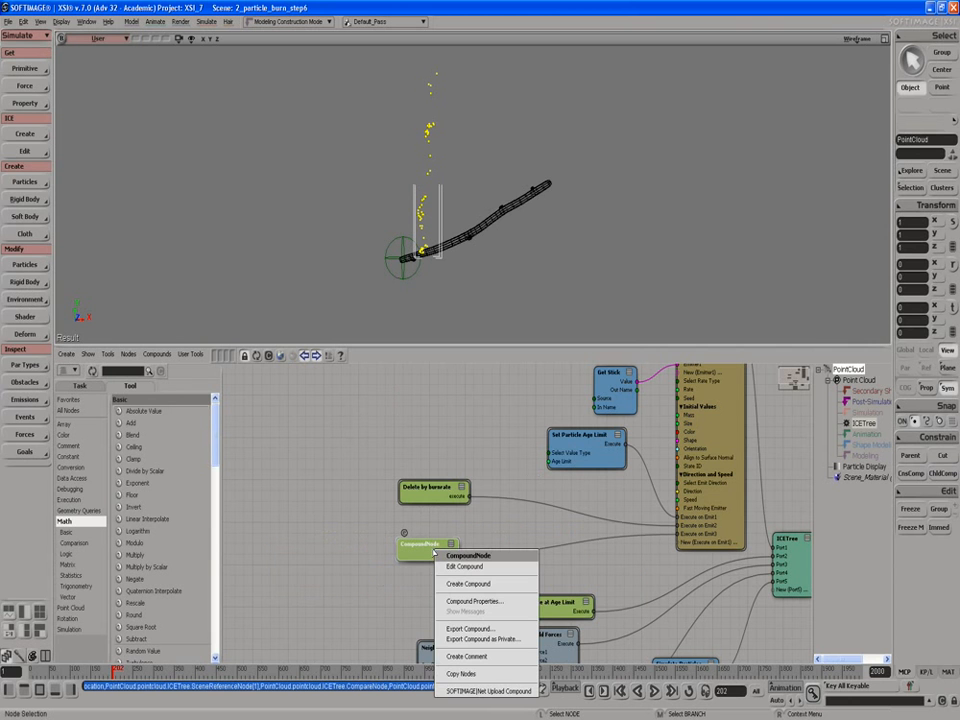
left_click(461, 602)
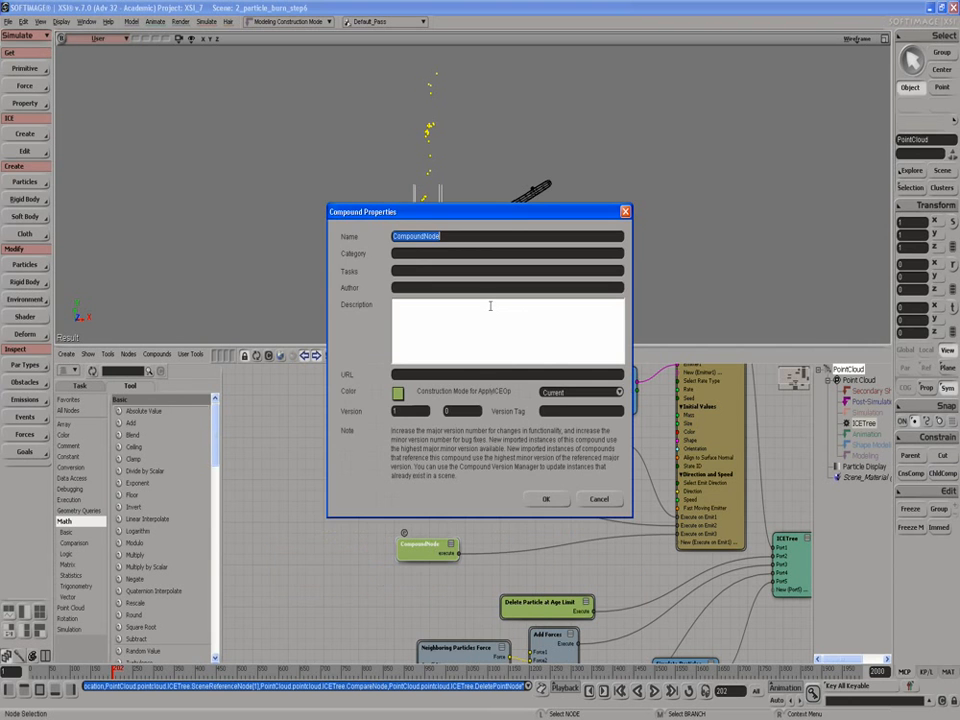
type("Del")
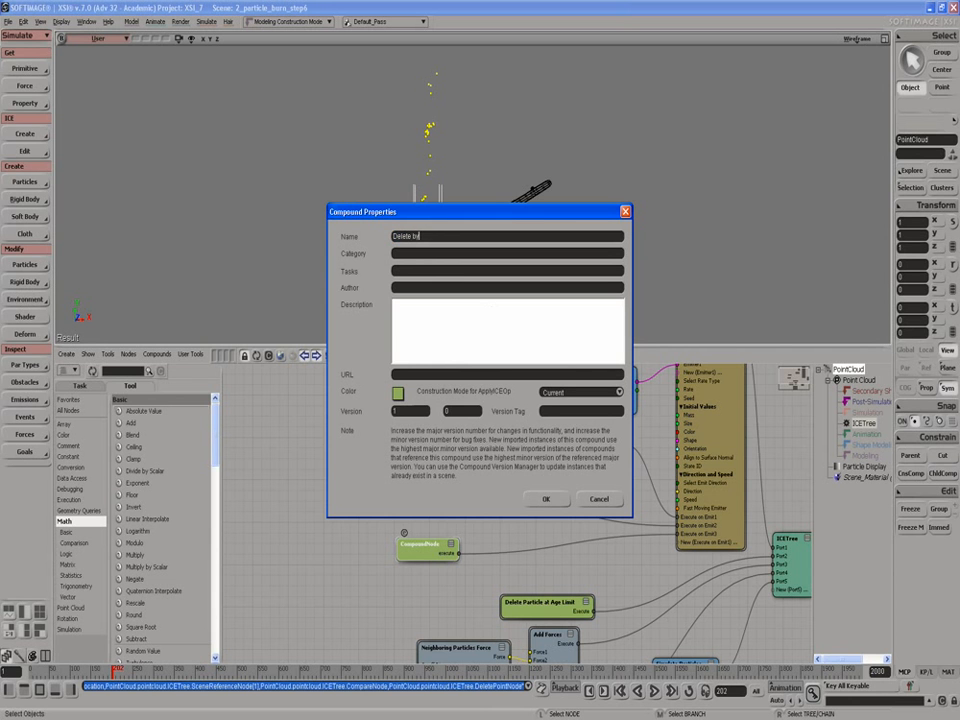
type("ete by Fuel")
left_click(545, 500)
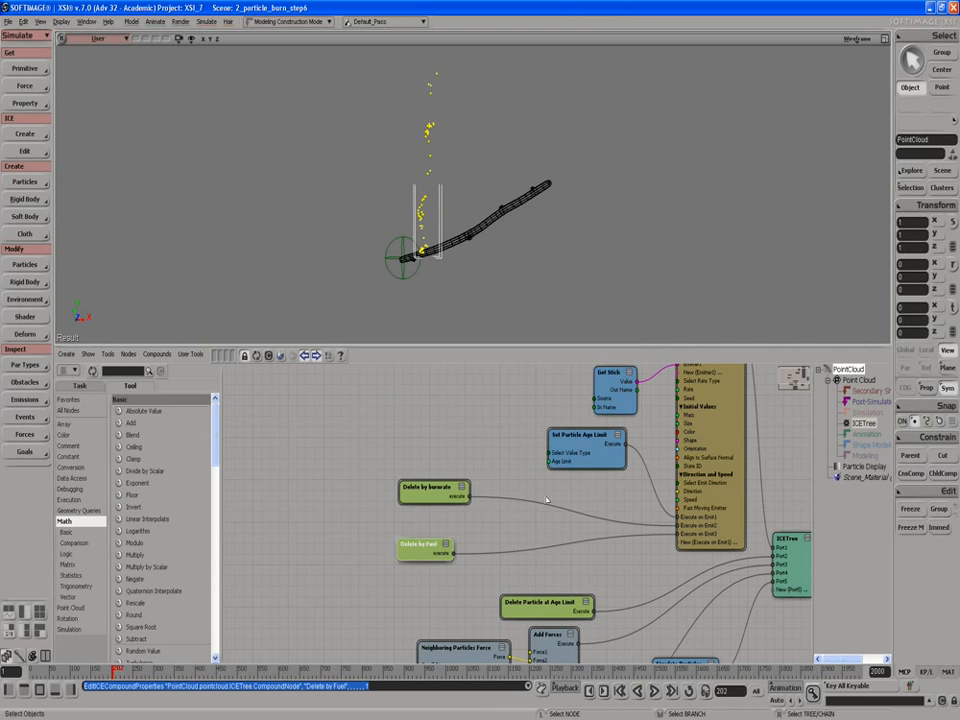
right_click(462, 485)
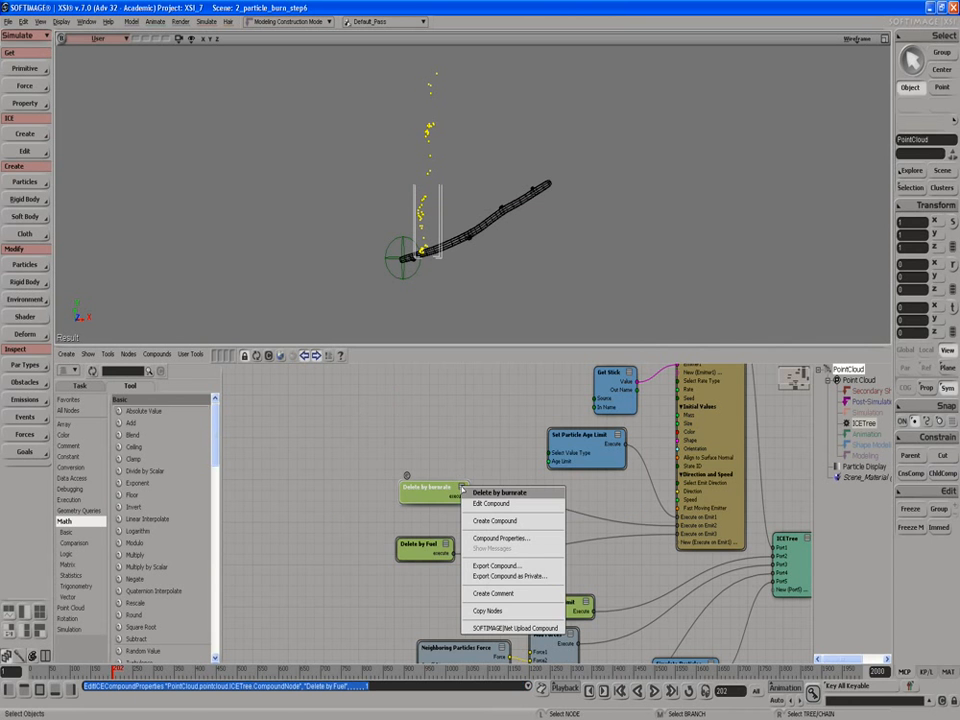
left_click(472, 520)
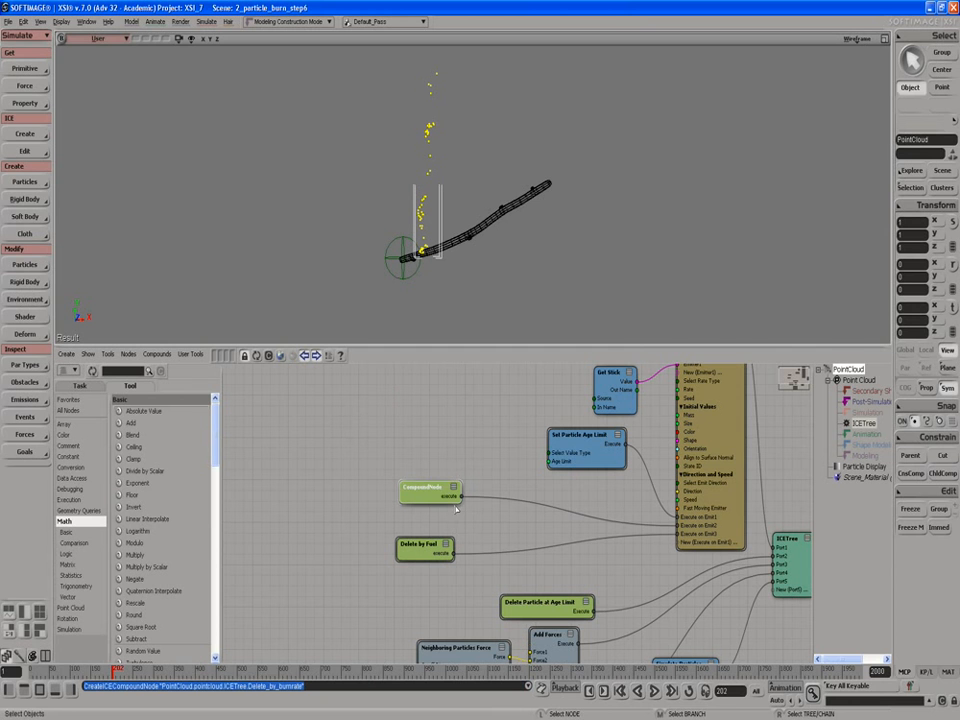
key("ctrl+z")
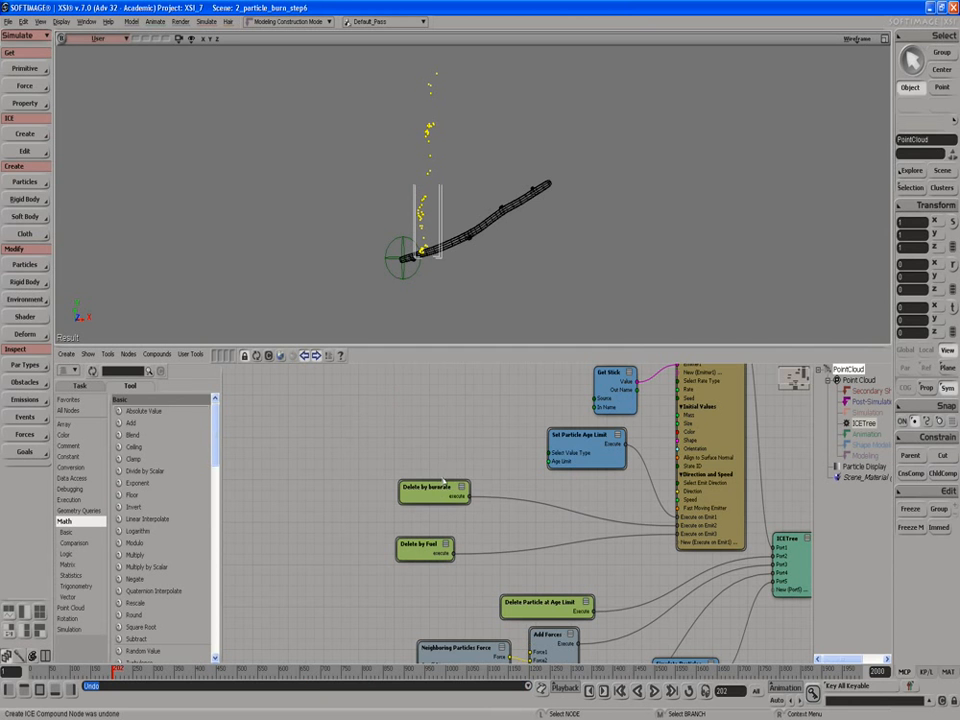
Step: Add a comment reading "deletes particles that are not burning" to the Delete by burnrate compound
right_click(461, 488)
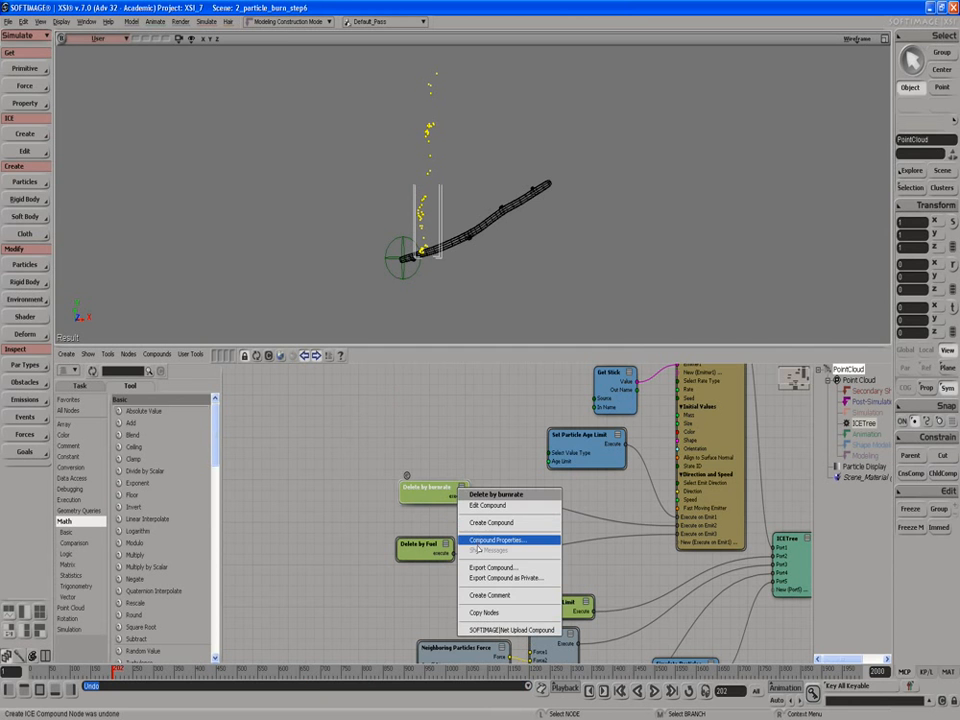
left_click(480, 597)
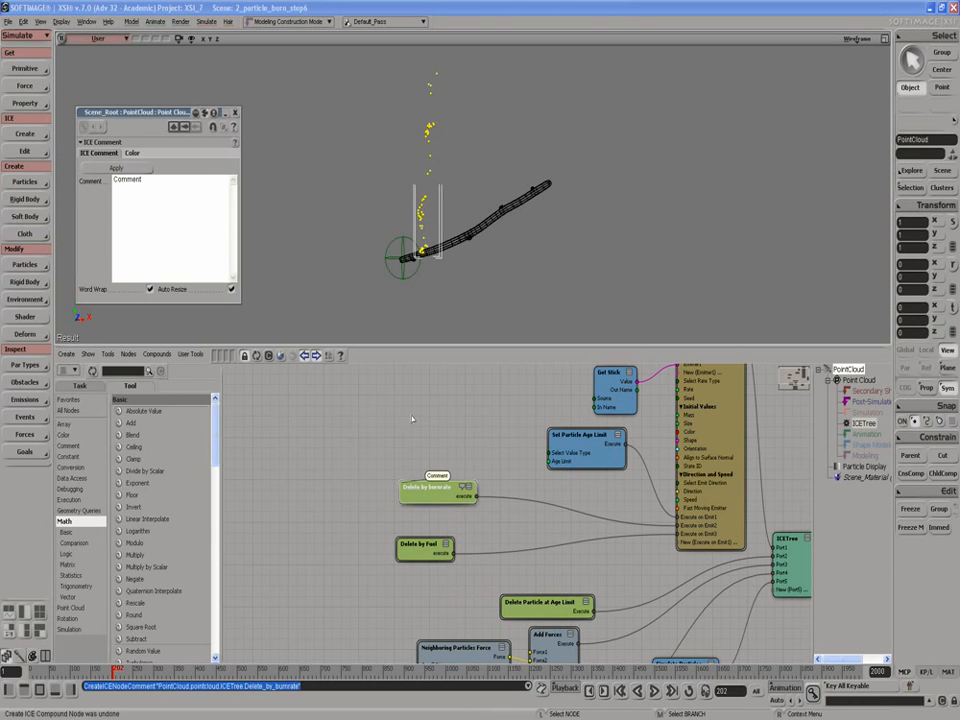
left_click(166, 203)
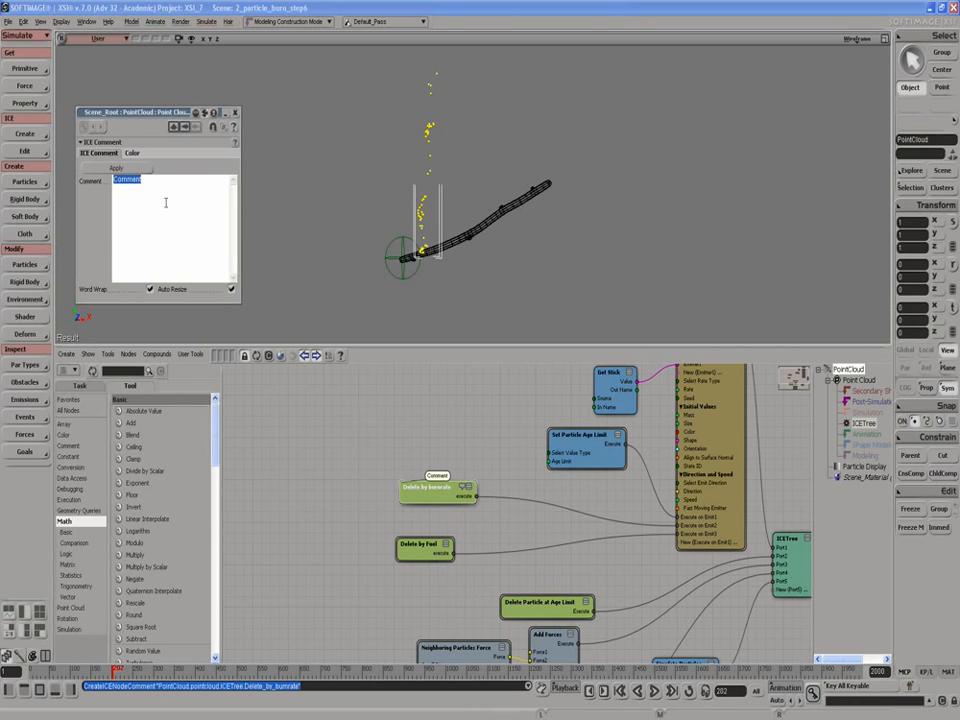
type("d")
type("eletes particles that are not burning")
left_click(236, 113)
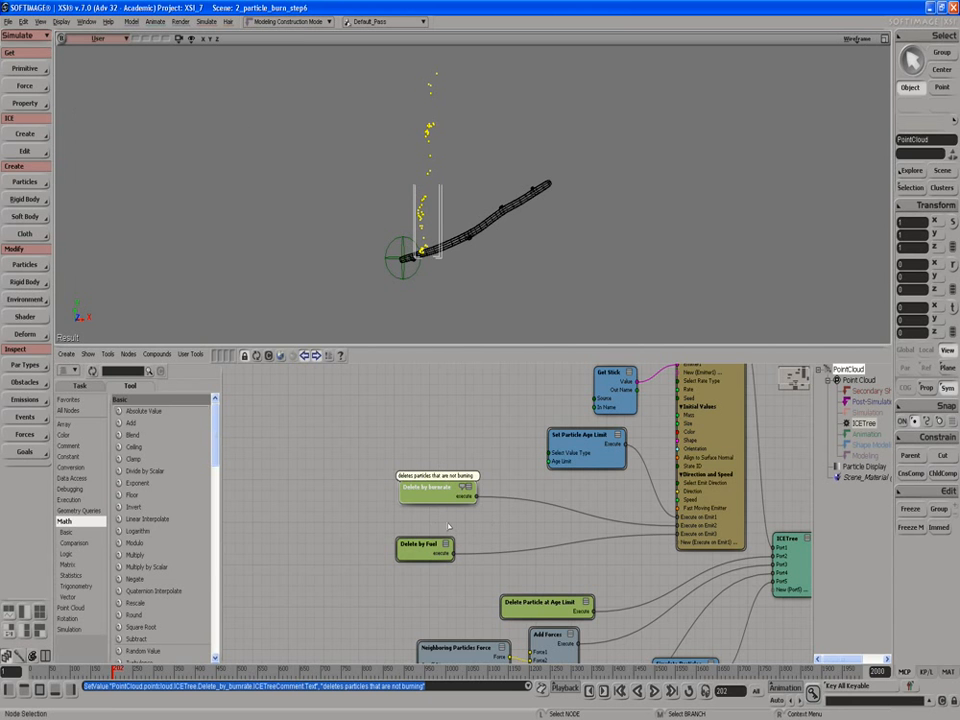
Step: Rearrange the Delete by burnrate and Delete by Fuel compounds closer together near the emitter node
left_click_drag(423, 551, 433, 543)
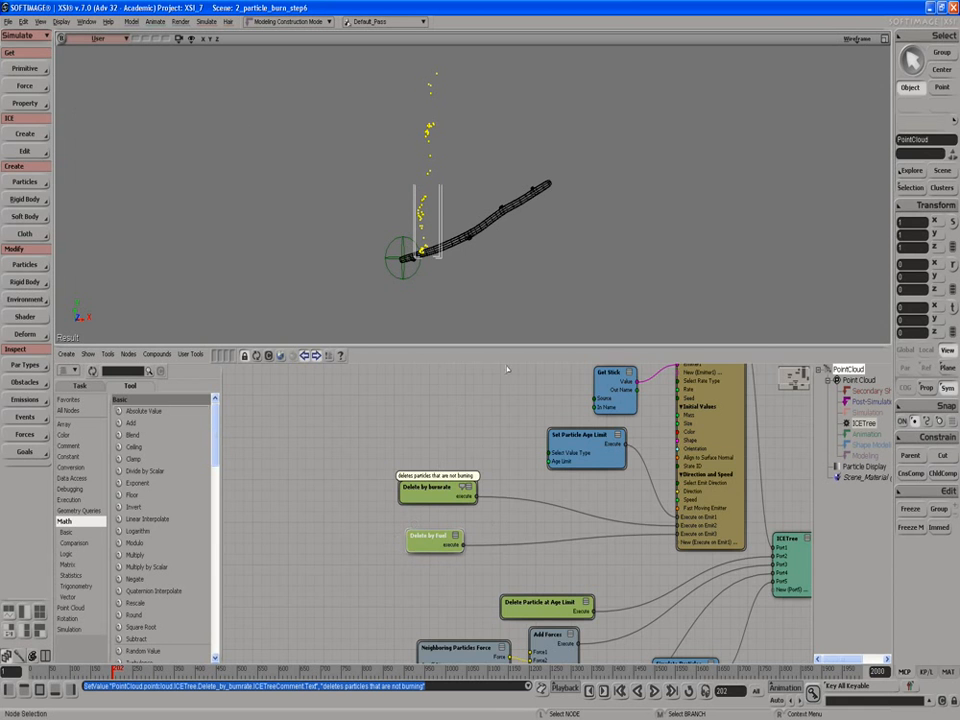
key("a")
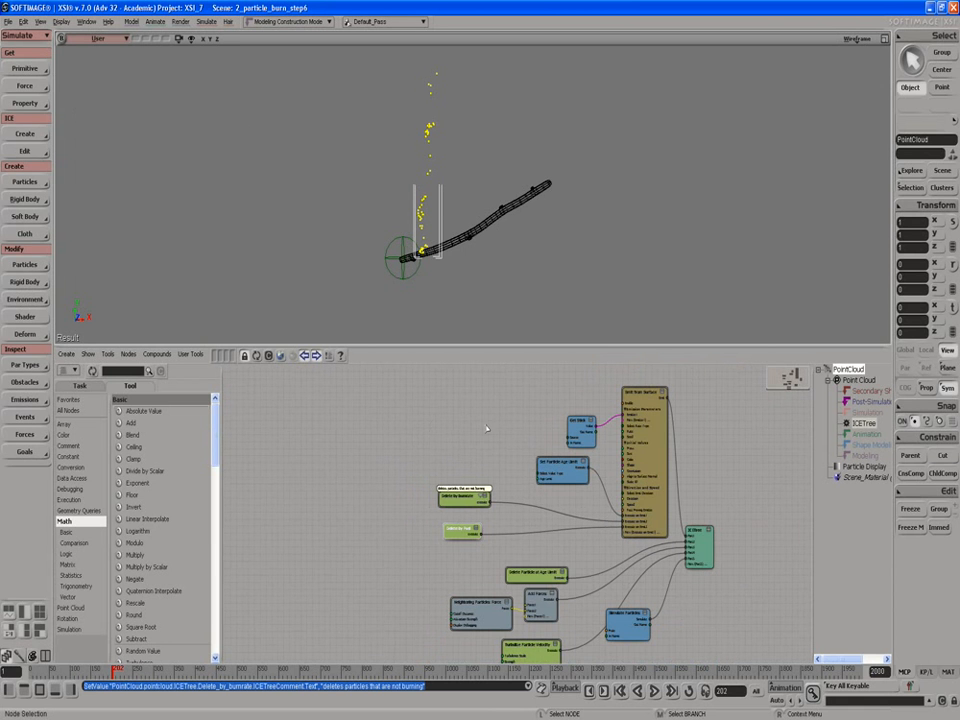
left_click(484, 434)
scroll(484, 434, "up", 3)
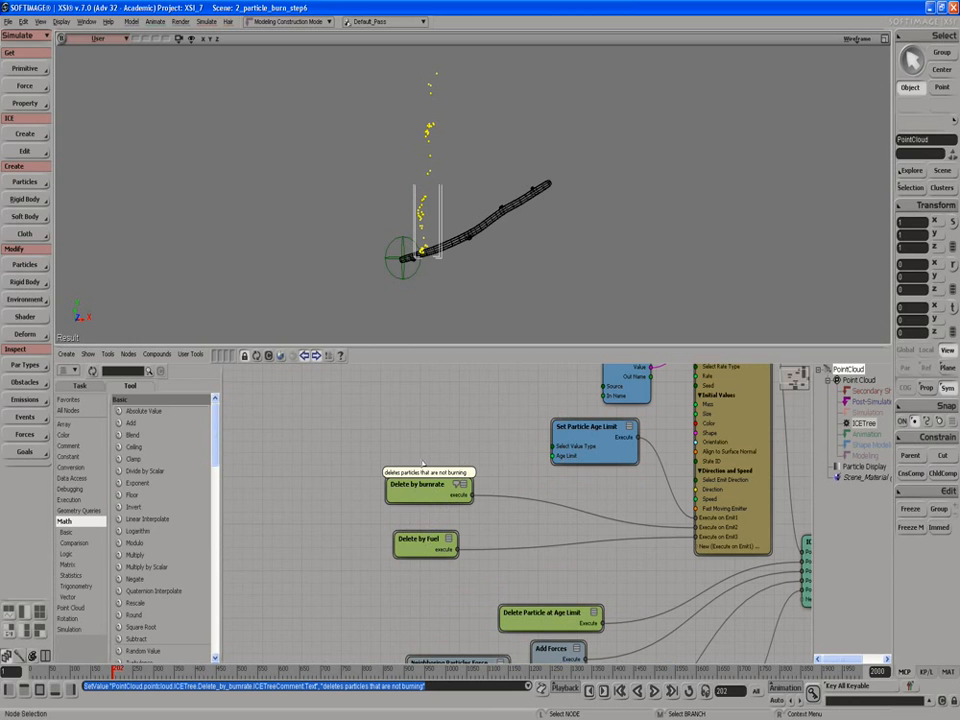
left_click_drag(437, 490, 443, 492)
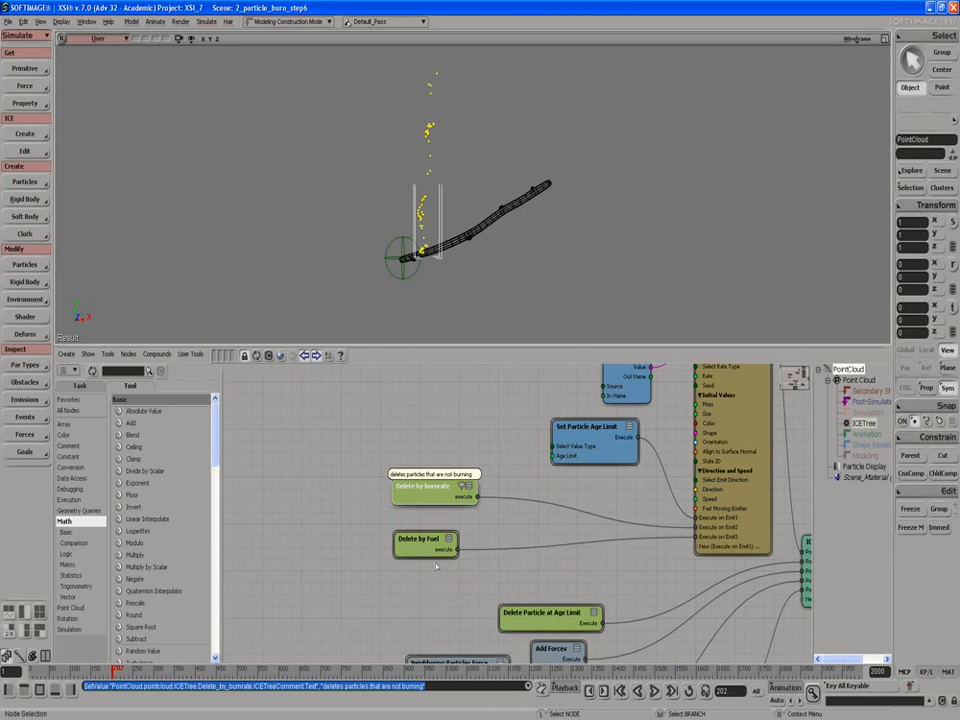
left_click_drag(420, 541, 464, 547)
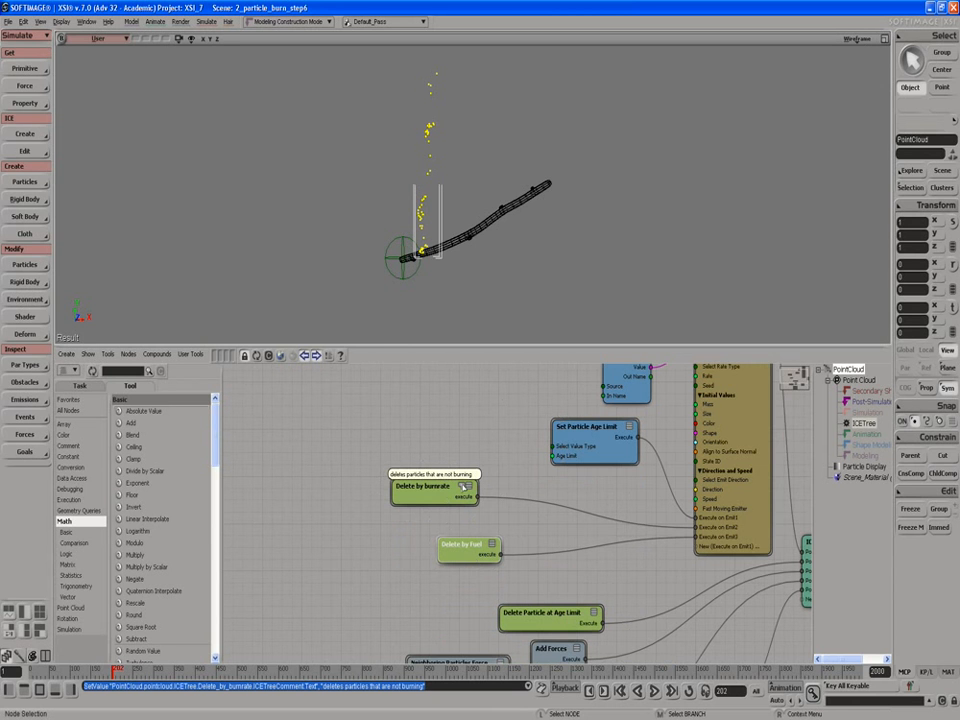
left_click_drag(463, 487, 526, 494)
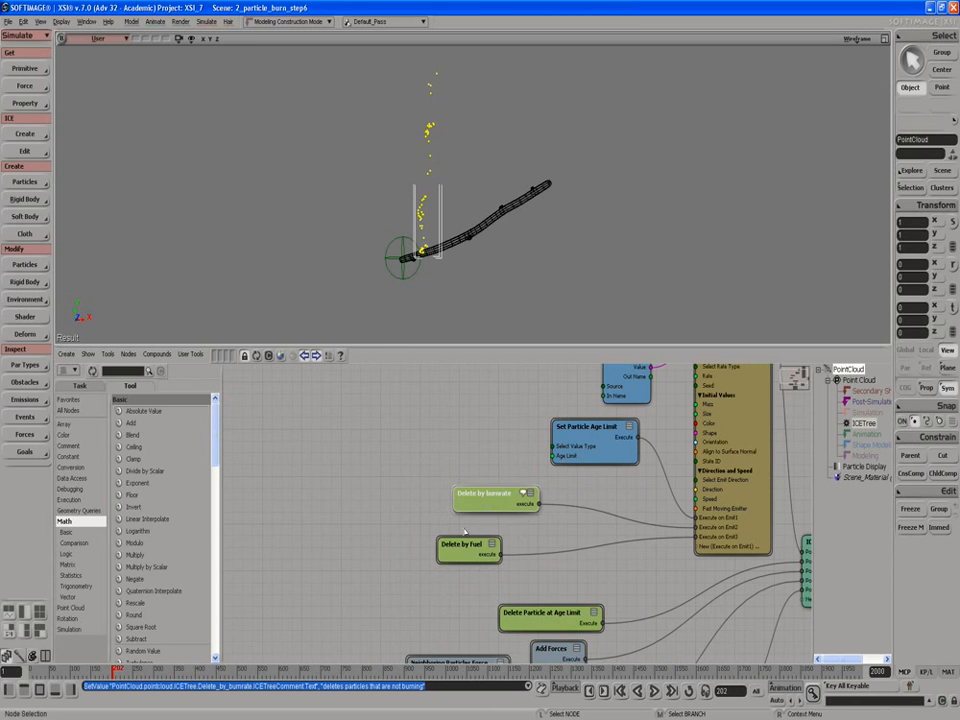
left_click_drag(446, 537, 478, 517)
scroll(486, 460, "down", 1)
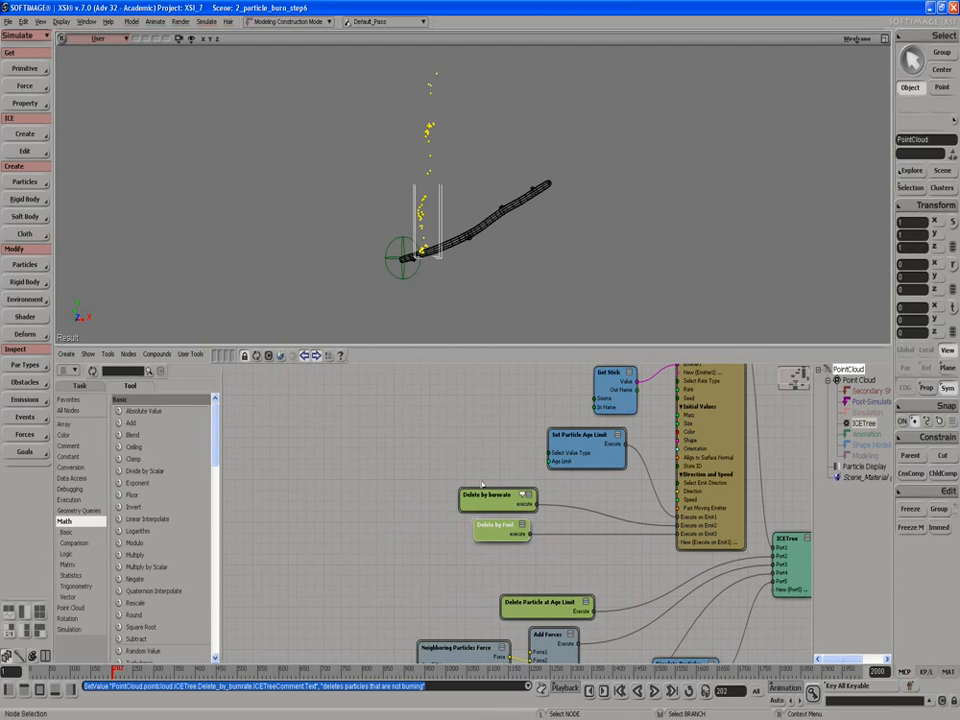
Step: Move the Turbulize Particle Velocity node slightly to the left
key("s")
left_click_drag(462, 608, 499, 495)
scroll(442, 527, "up", 2)
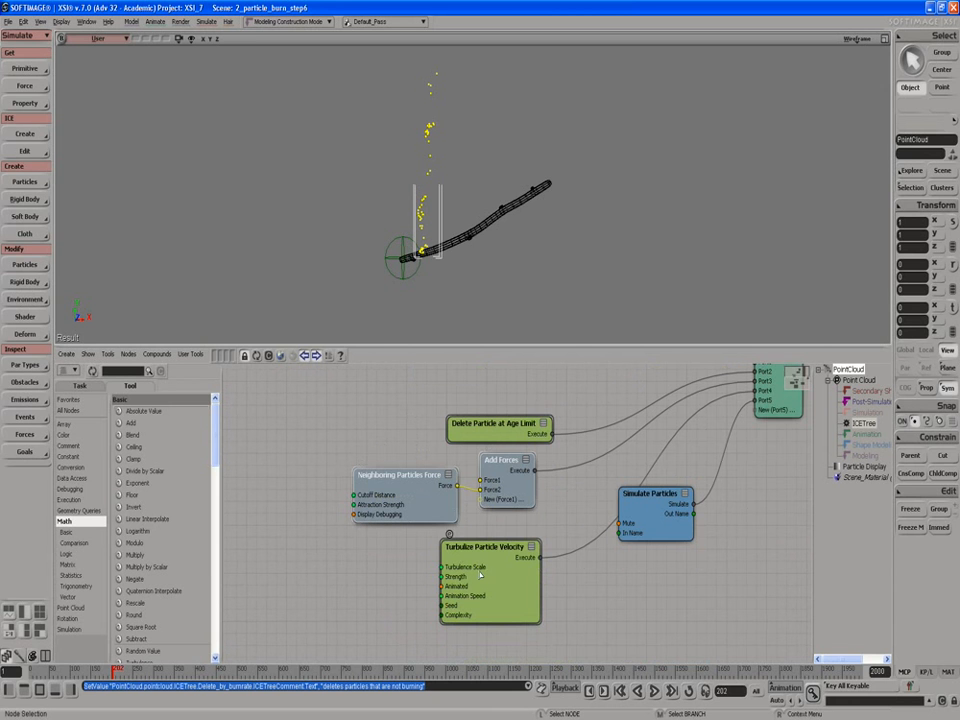
left_click_drag(480, 575, 458, 573)
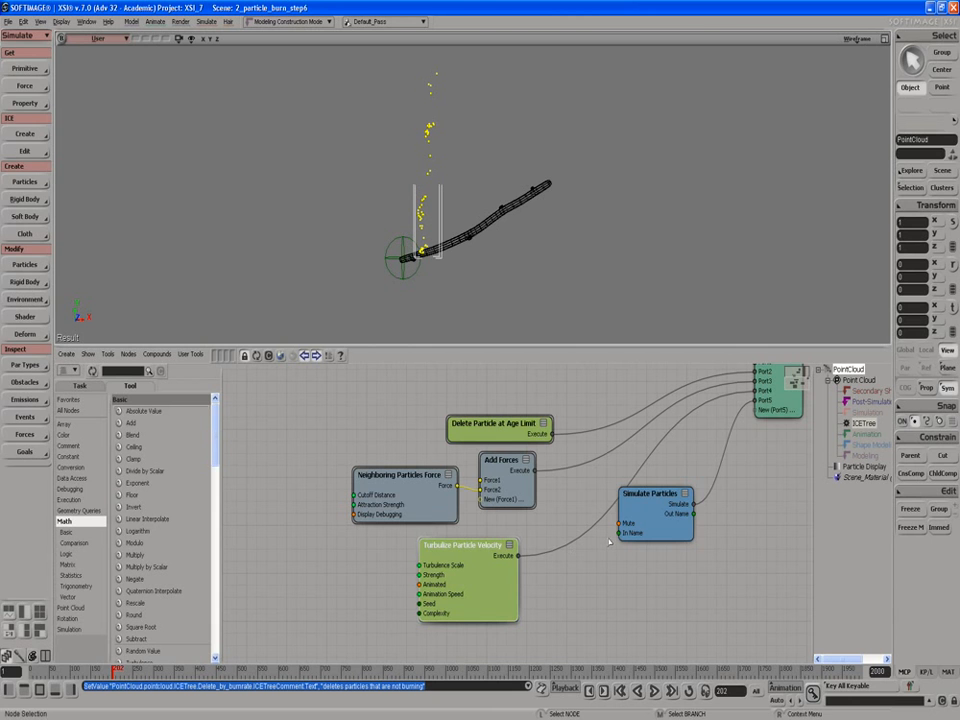
Step: Move the Simulate Particles node aside and add an Execute node found by searching for "exe"
left_click_drag(627, 507, 654, 527)
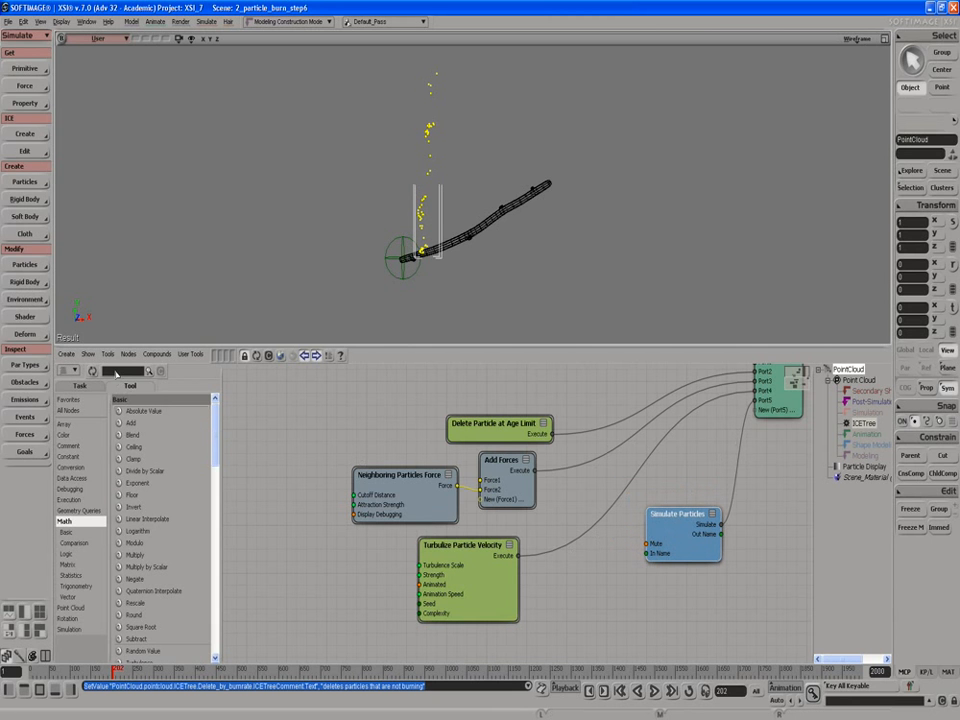
left_click(116, 372)
type("exe")
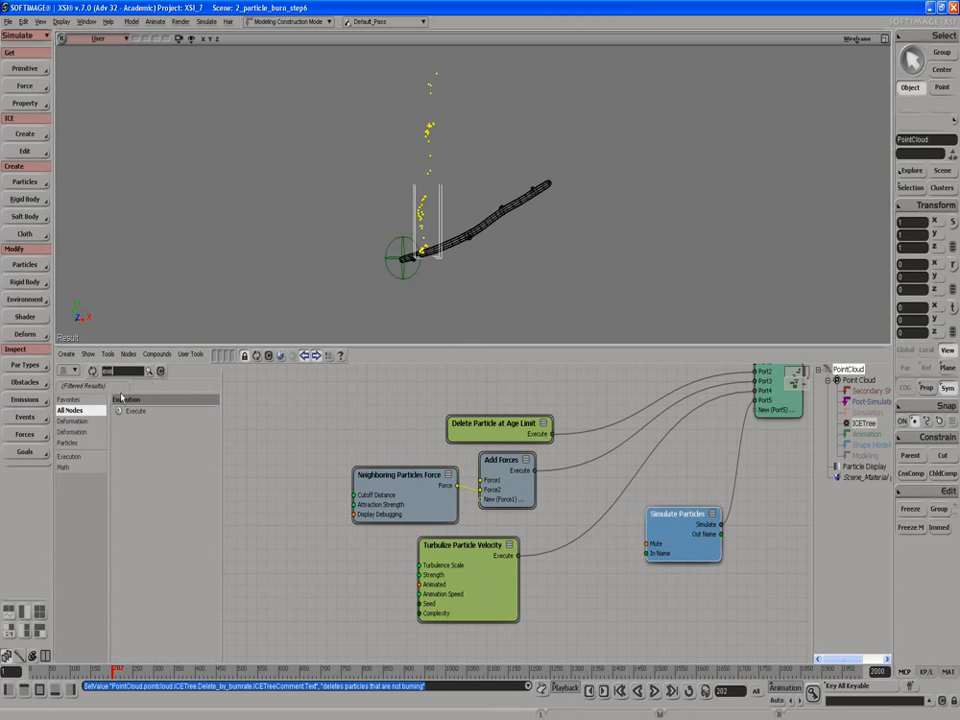
left_click_drag(133, 411, 611, 476)
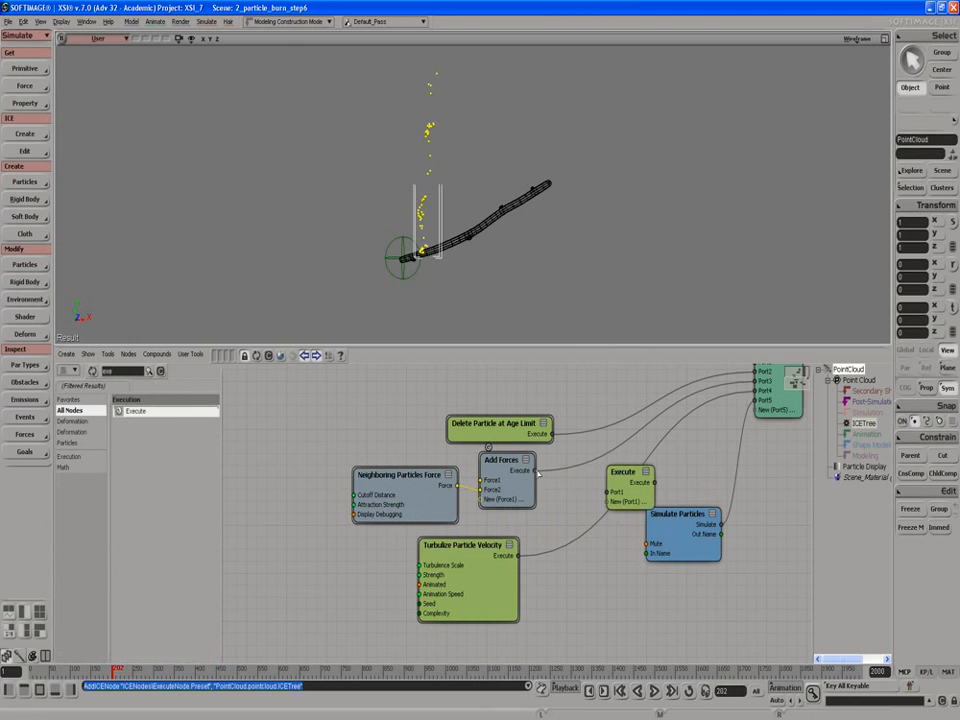
Step: Wire Add Forces and Turbulize Particle Velocity into the Execute node, connect it to the ICETree, and remove the old direct link
left_click_drag(534, 470, 607, 492)
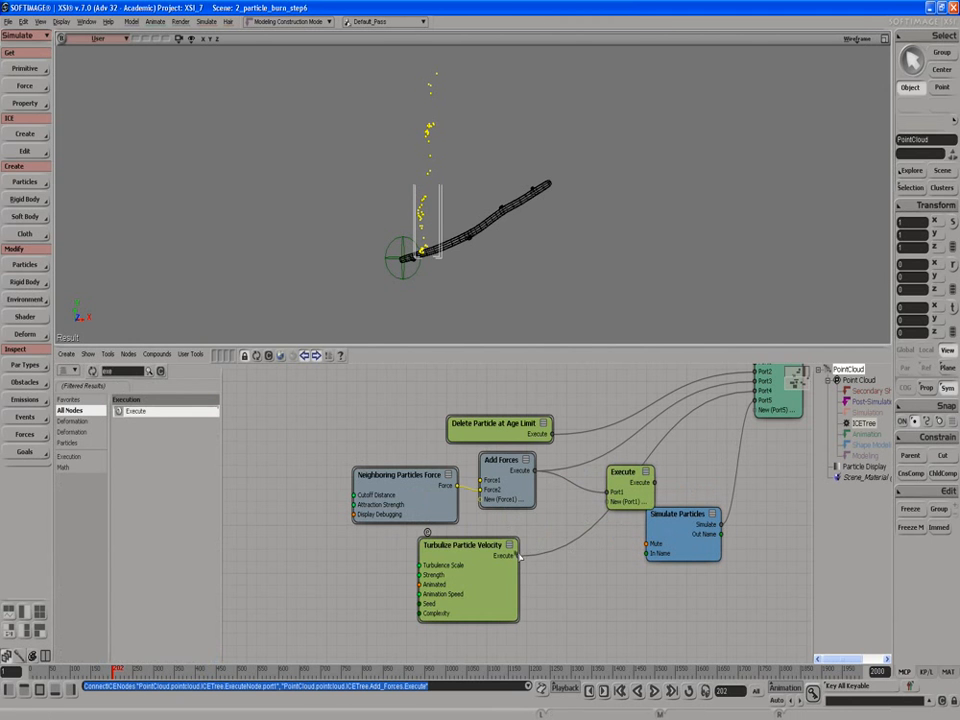
left_click_drag(518, 555, 621, 475)
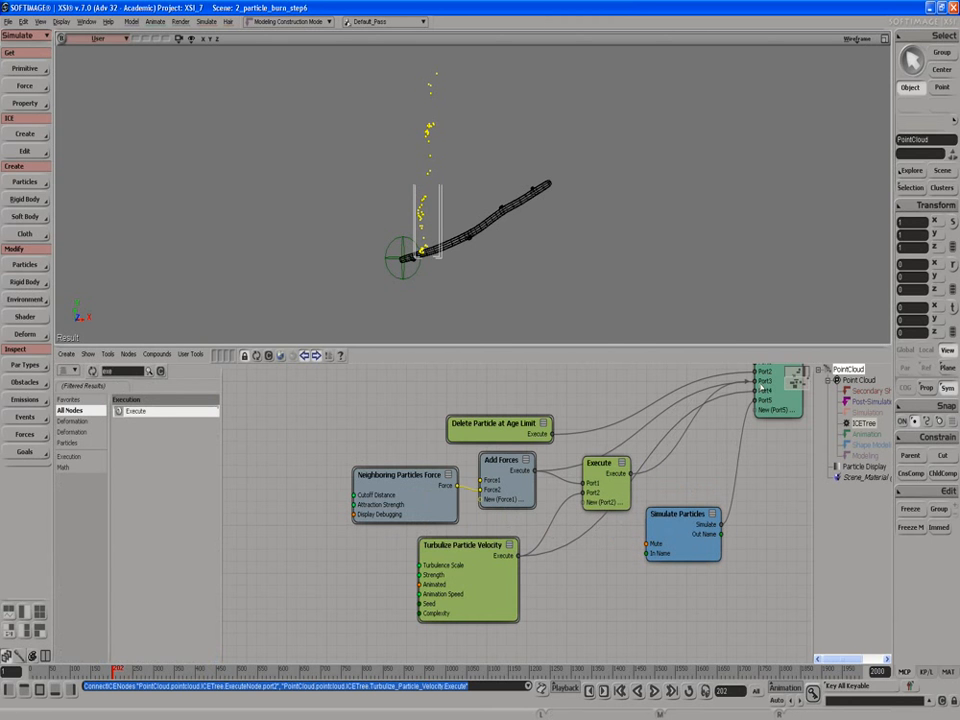
left_click_drag(766, 384, 764, 384)
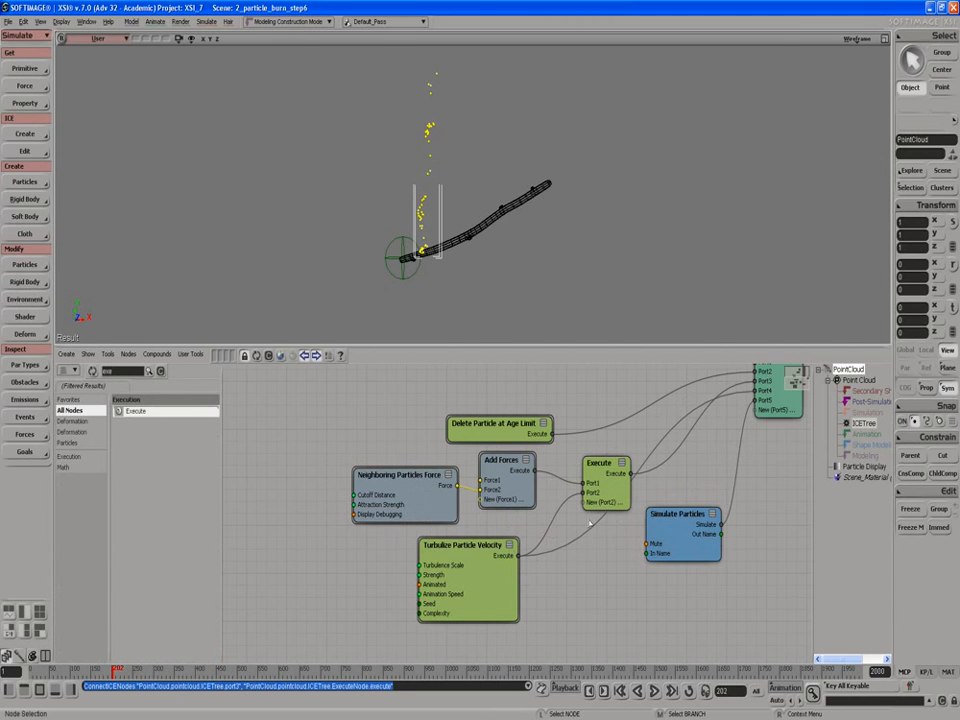
left_click_drag(563, 548, 550, 562)
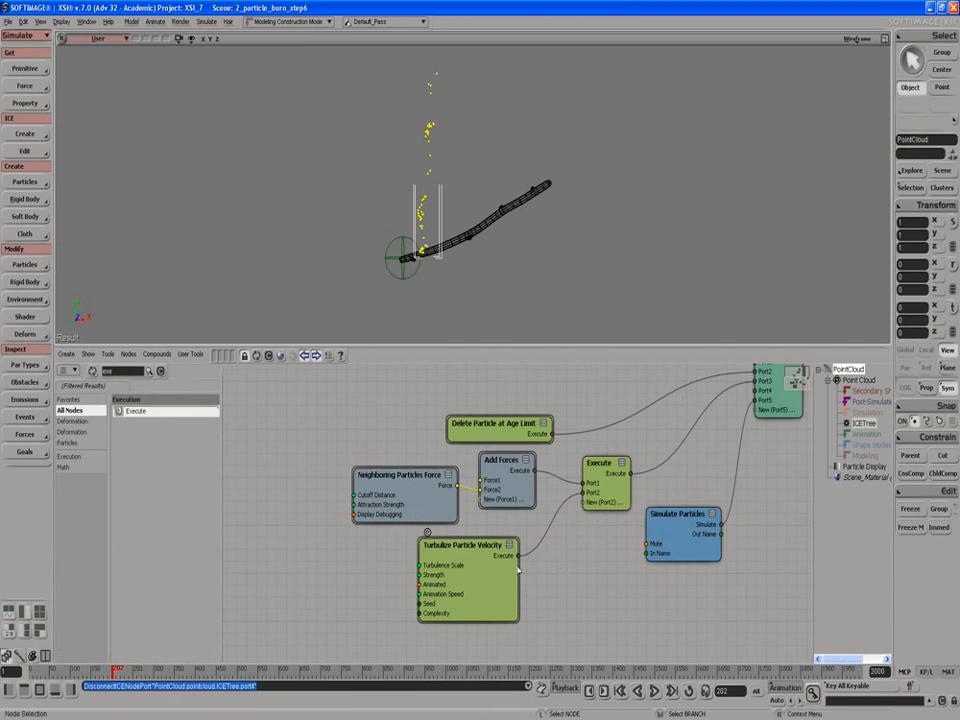
Step: Select the Neighboring Particles Force, Add Forces, Turbulize Particle Velocity and Execute nodes and create a compound from them
left_click_drag(395, 505, 387, 499)
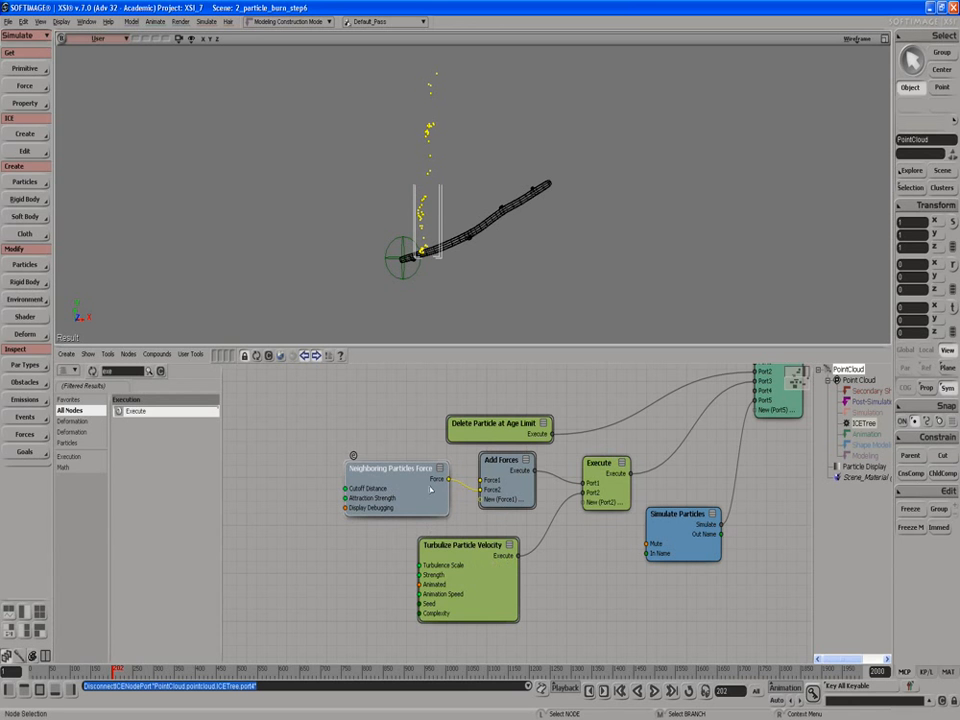
left_click_drag(401, 451, 548, 538)
left_click_drag(598, 602, 598, 602)
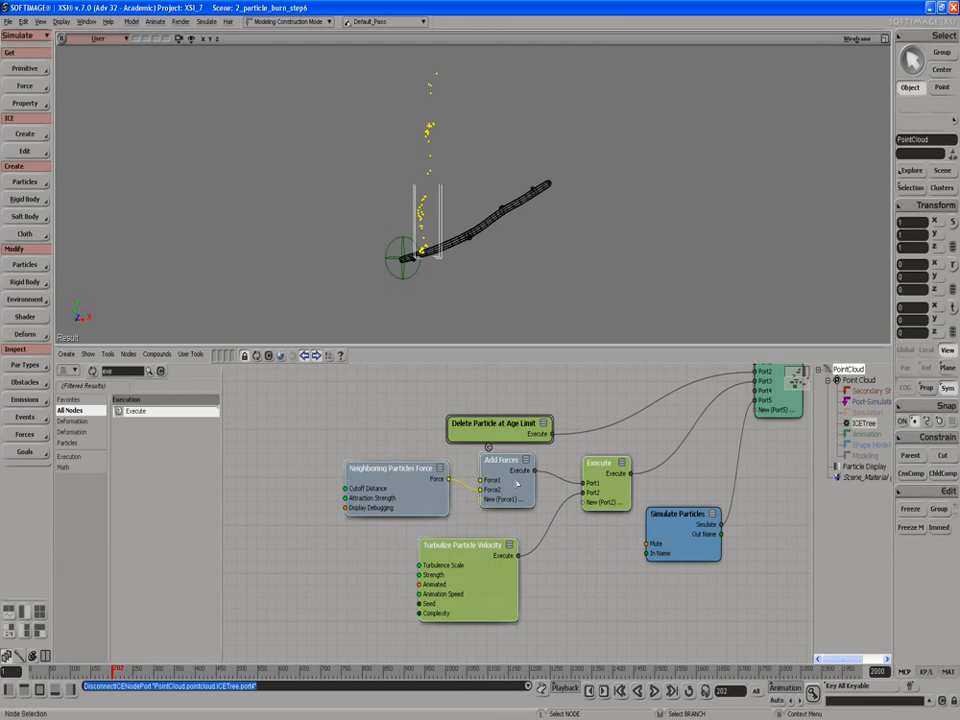
right_click(598, 474)
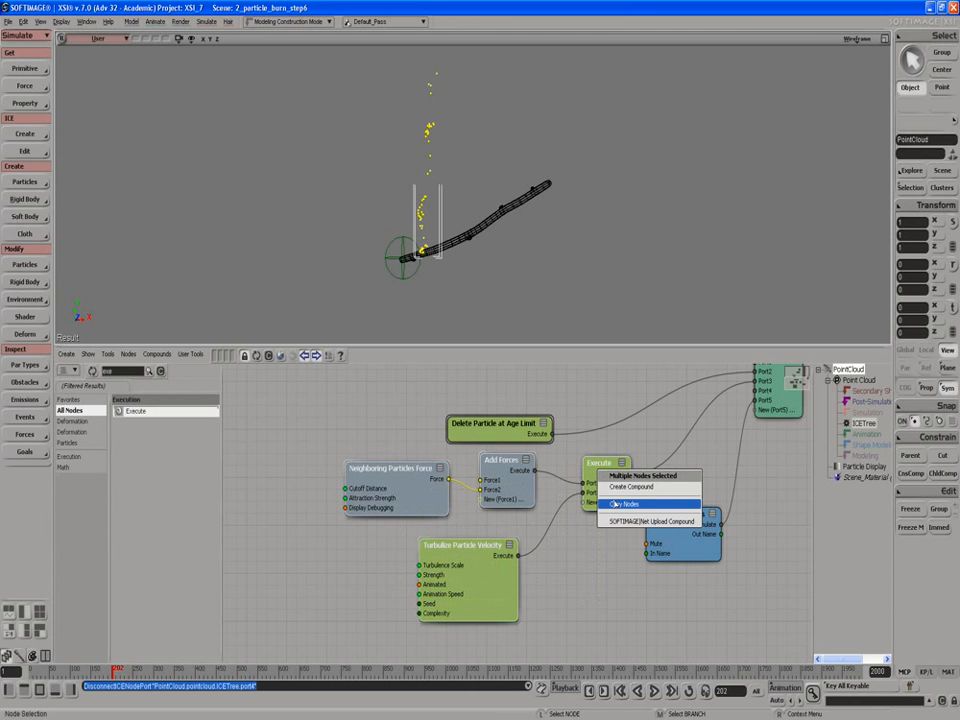
left_click(614, 489)
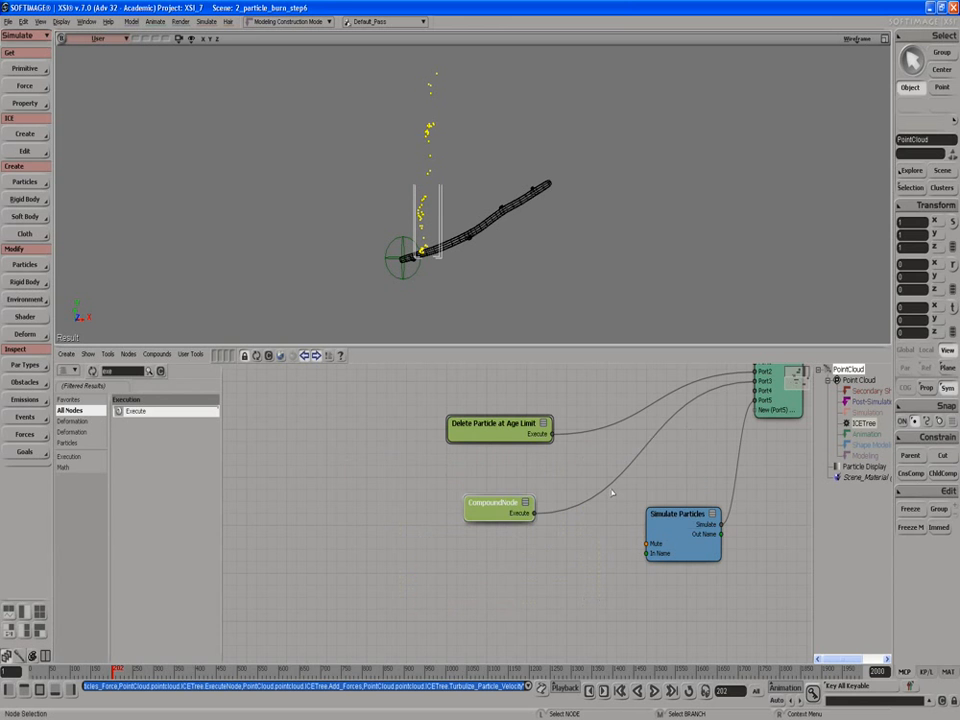
Step: Open the new compound to inspect its contents and return to the top level of the tree
right_click(495, 511)
left_click(511, 532)
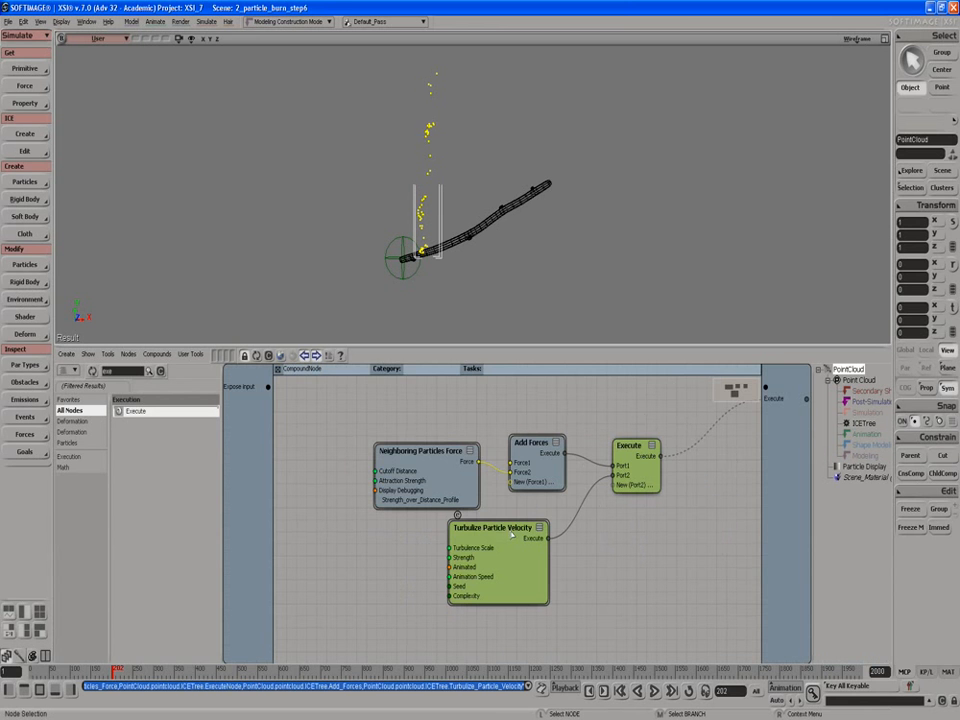
left_click(277, 370)
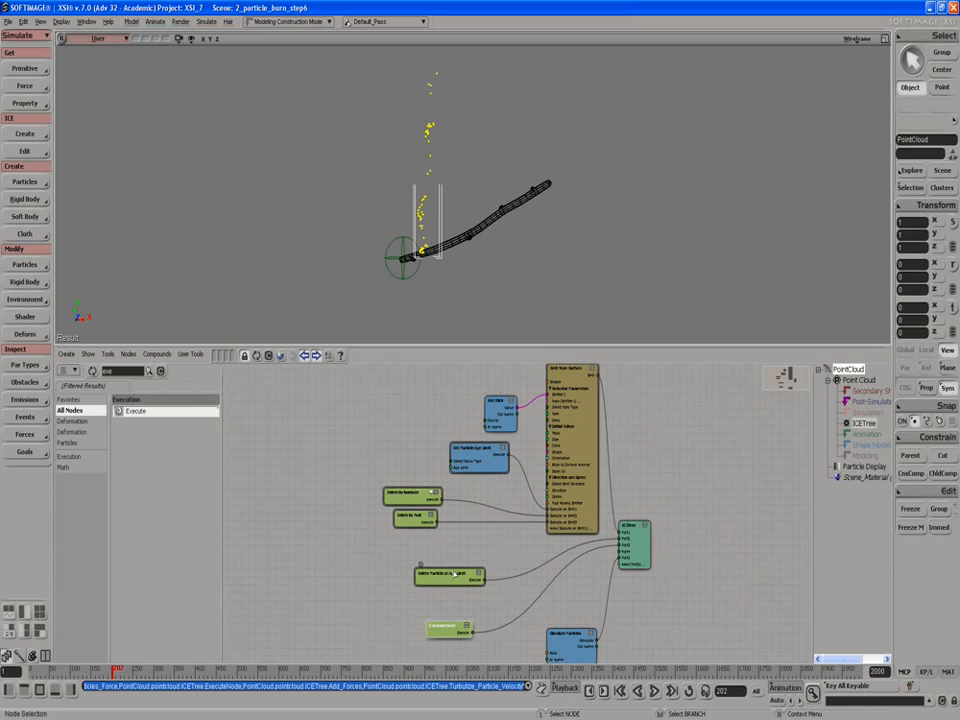
Step: Rename the new compound to "Fire Forces" in its compound properties
right_click(437, 627)
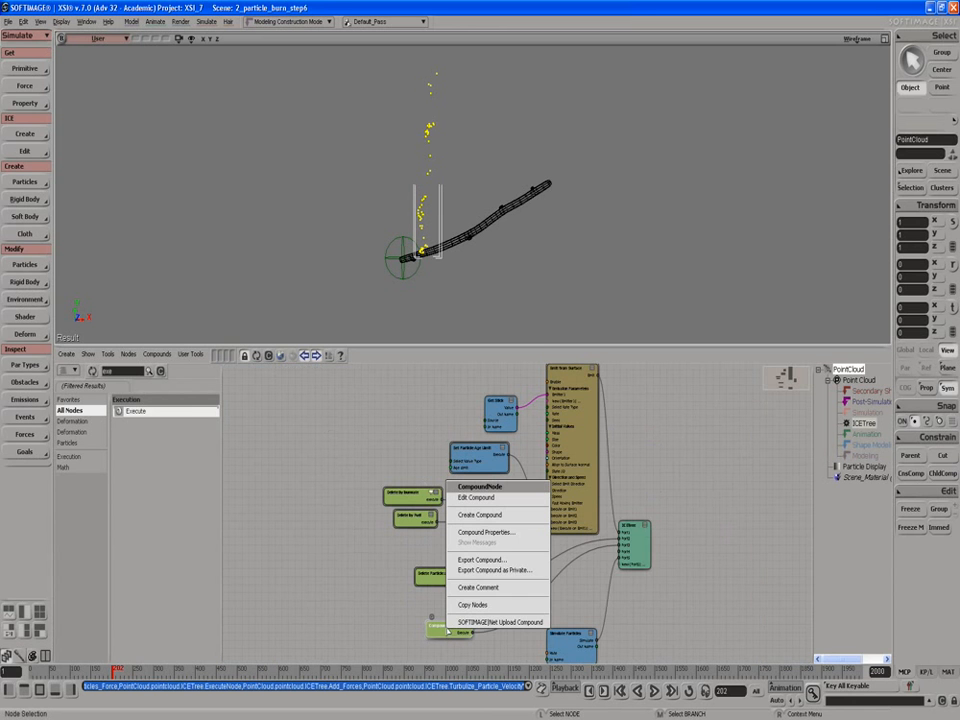
left_click(470, 532)
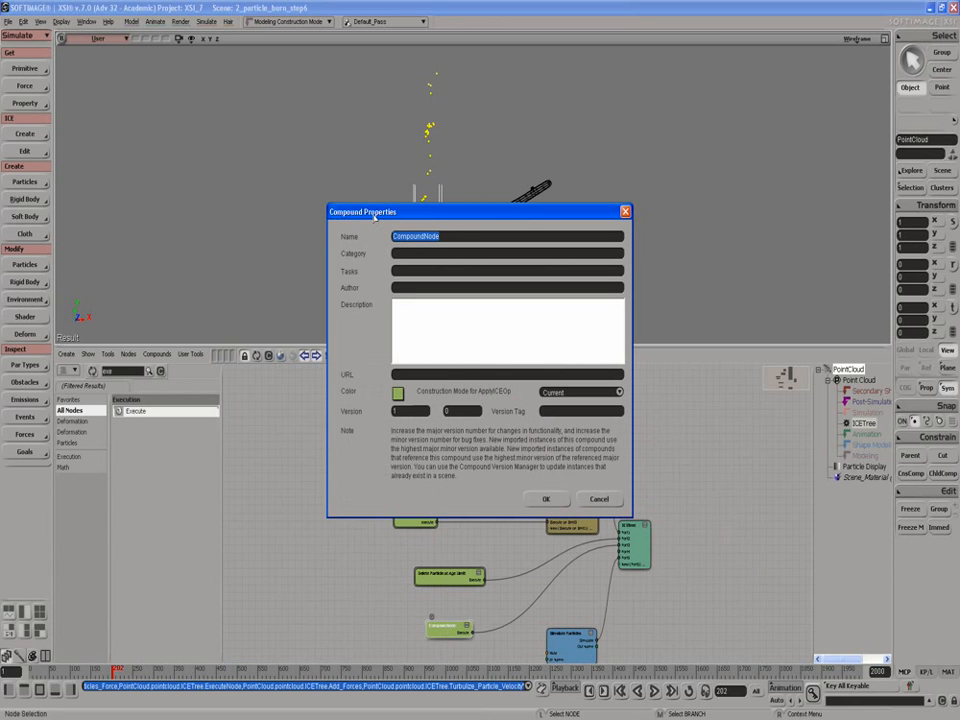
type("Fire Forces")
left_click(546, 499)
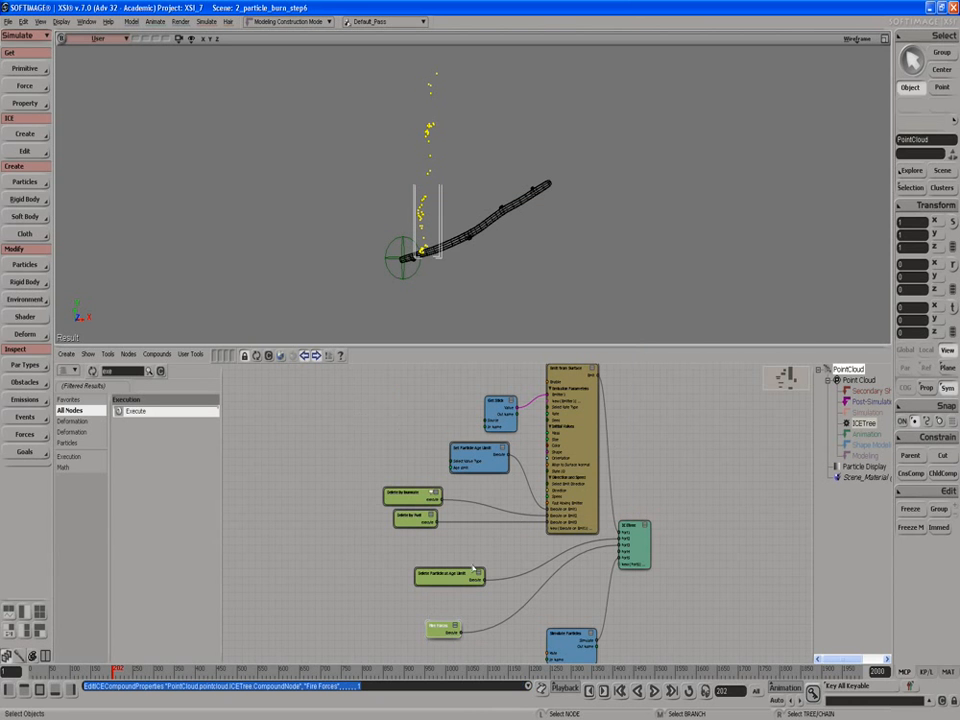
Step: Move the Delete Particle at Age Limit and Fire Forces nodes slightly upward
left_click_drag(447, 574, 445, 560)
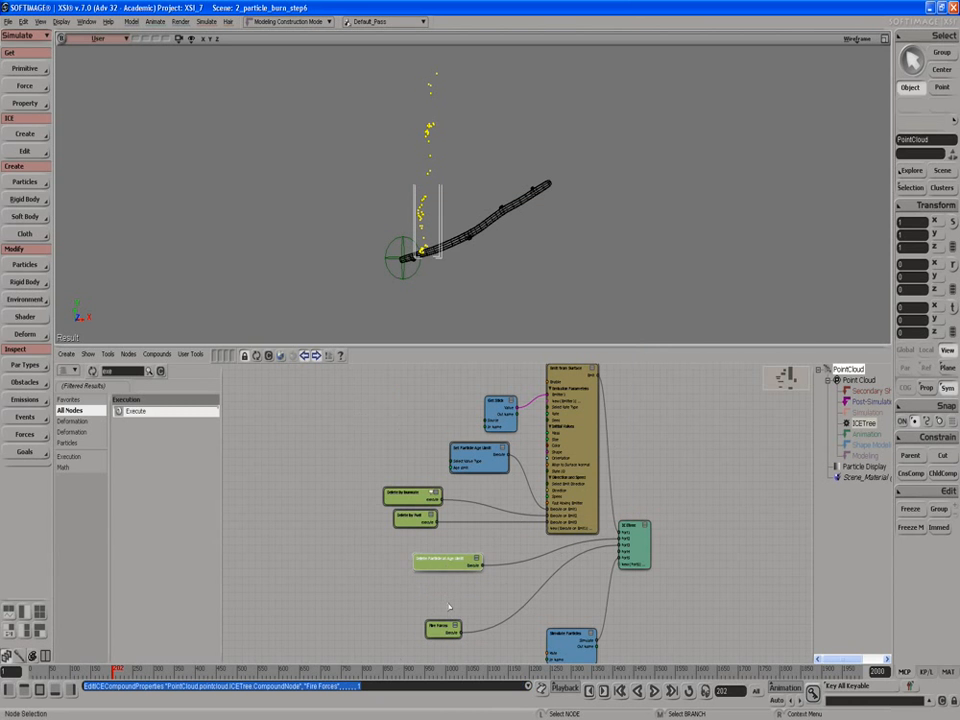
left_click_drag(441, 626, 442, 598)
Step: Inside Fire Forces, expose the Cutoff Distance and Attraction Strength inputs of Neighboring Particles Force
double_click(425, 591)
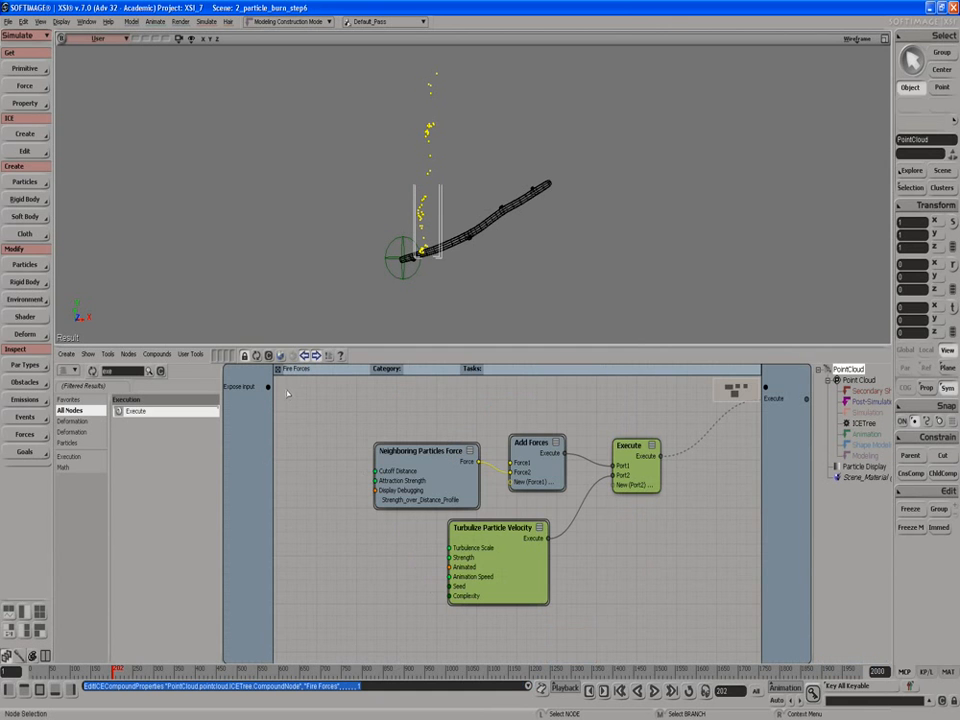
left_click_drag(409, 460, 406, 451)
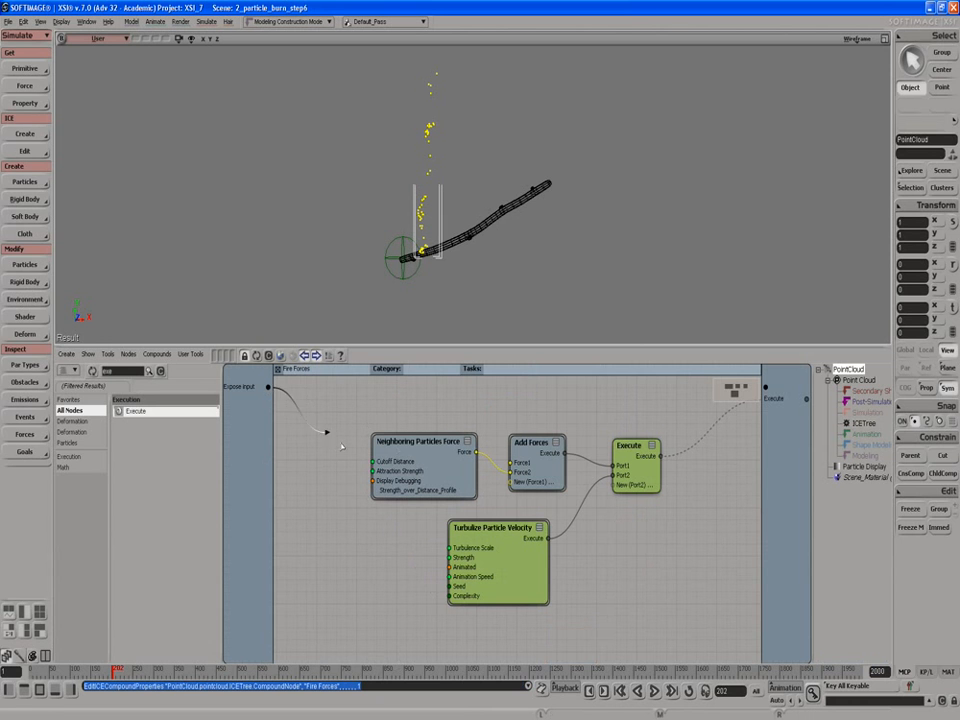
mouse_move(373, 461)
left_mouse_down()
mouse_move(279, 401)
mouse_move(373, 471)
left_mouse_up()
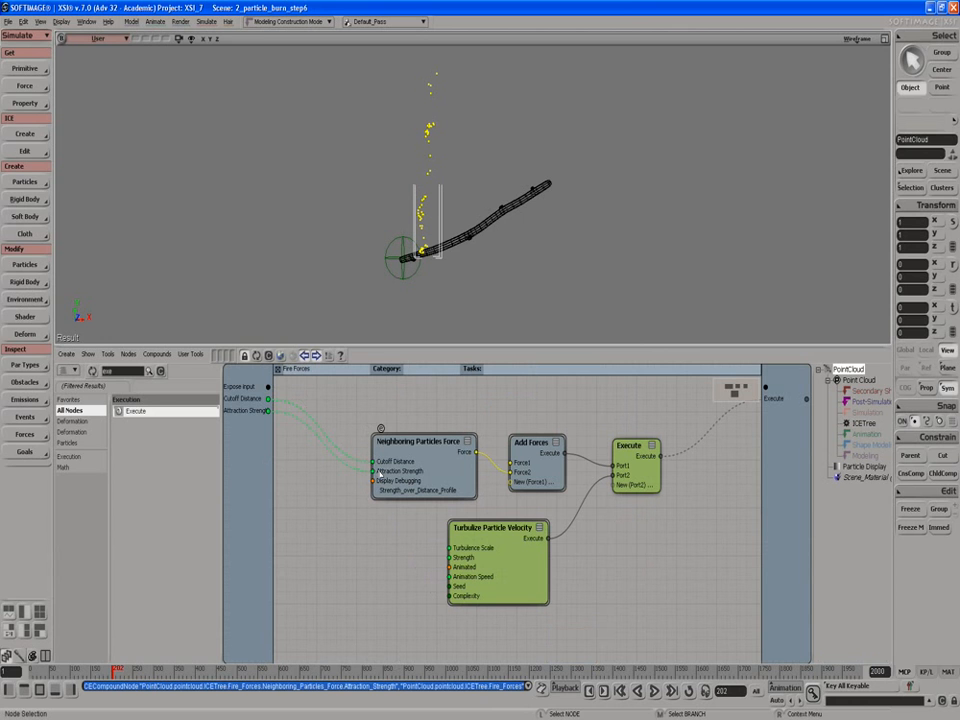
Step: Expose the Add Forces Force1 input and rename the exposed port to "Direction Force"
left_click_drag(268, 387, 543, 463)
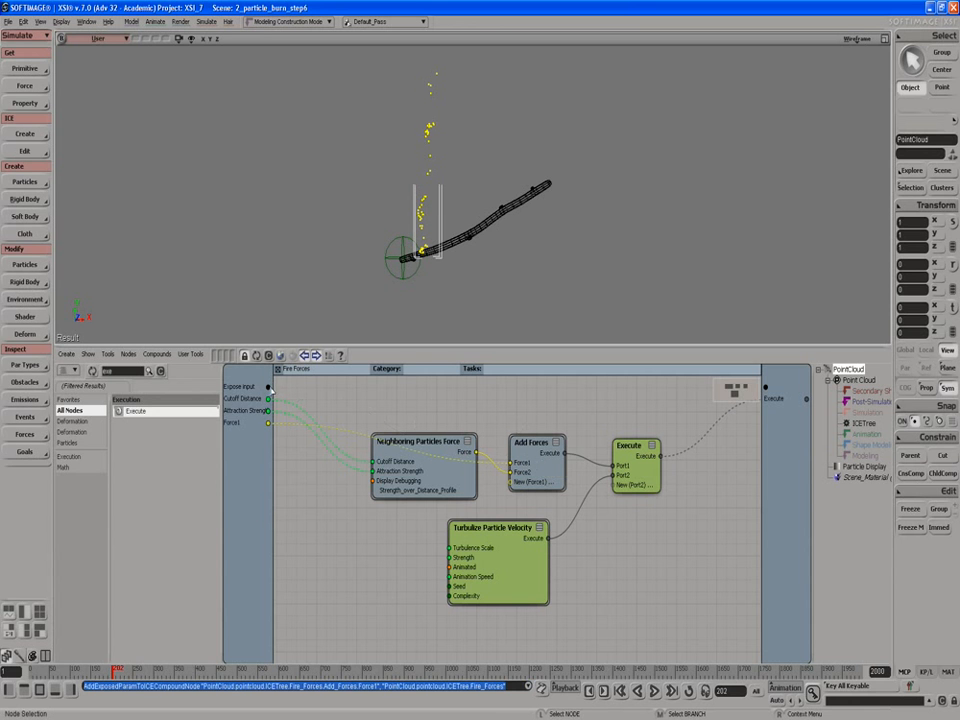
right_click(233, 426)
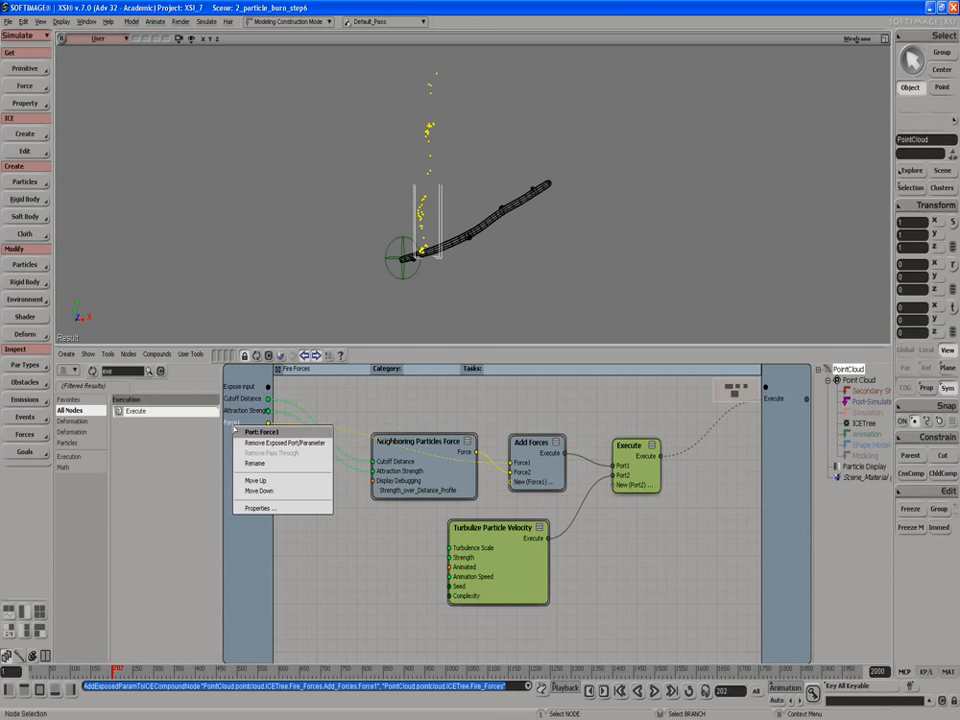
left_click(248, 465)
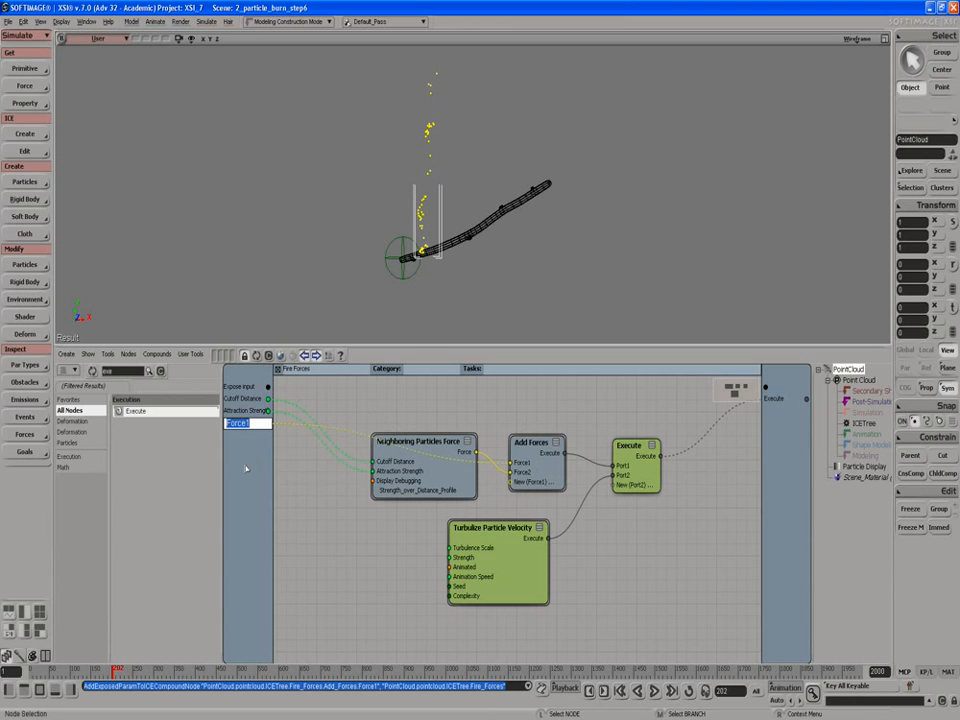
type("Direction")
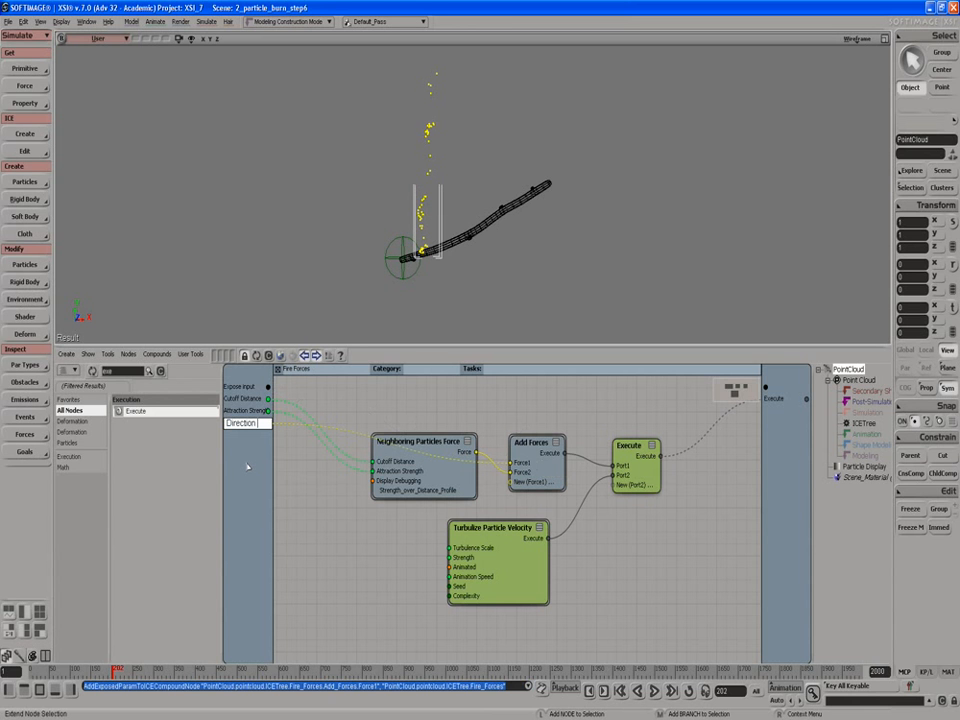
type("FForce")
key("Return")
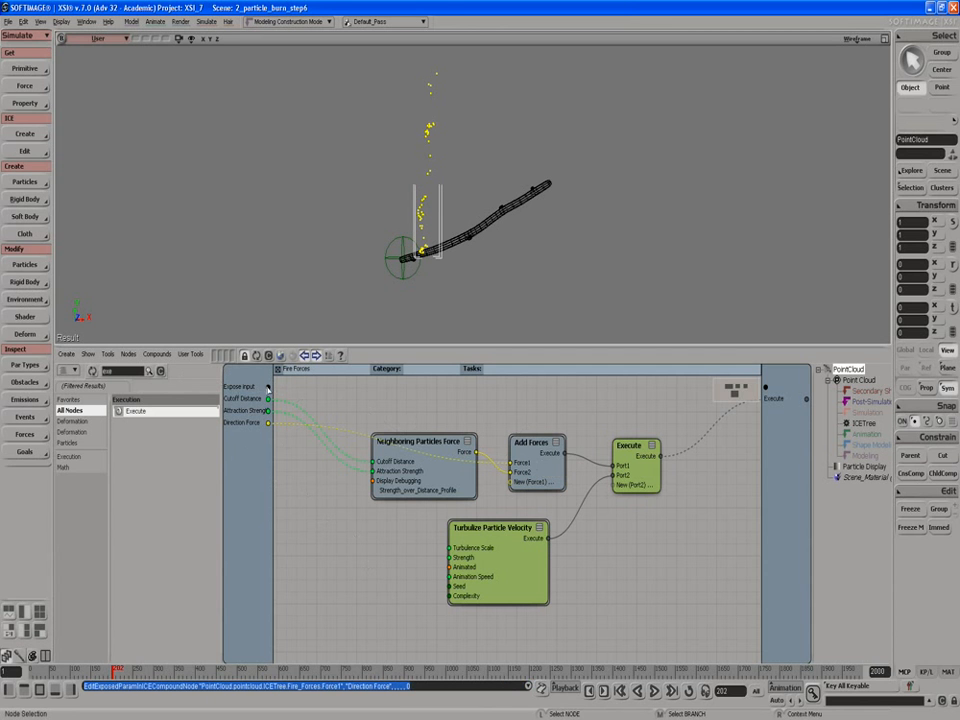
Step: Expose Turbulence Scale and Strength of Turbulize Particle Velocity, then leave the compound
left_click_drag(268, 387, 450, 548)
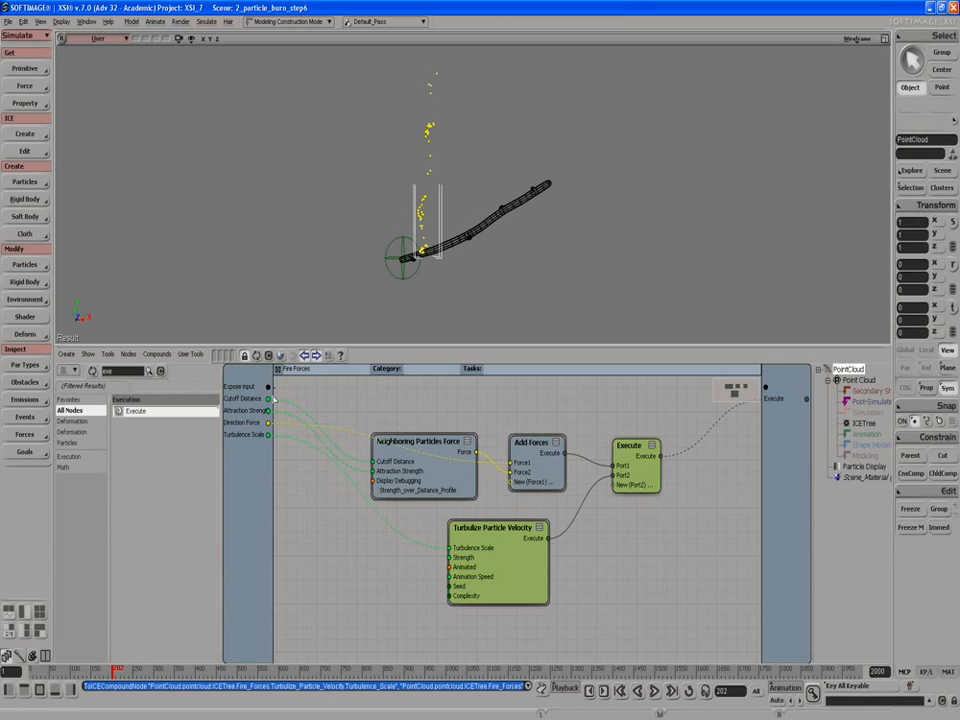
left_click_drag(270, 387, 455, 557)
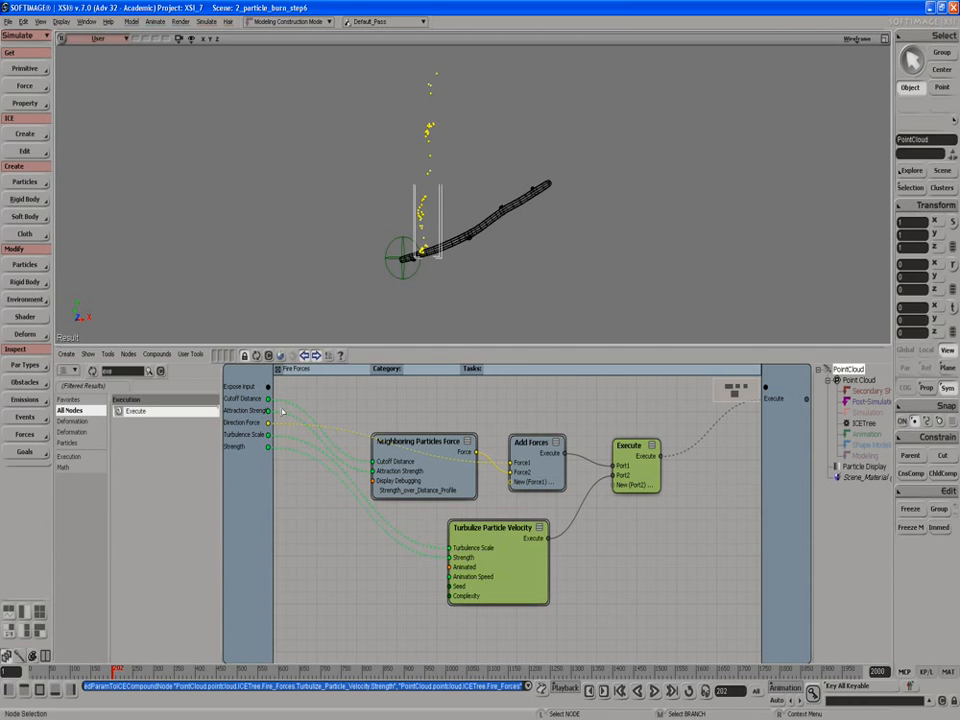
left_click(279, 370)
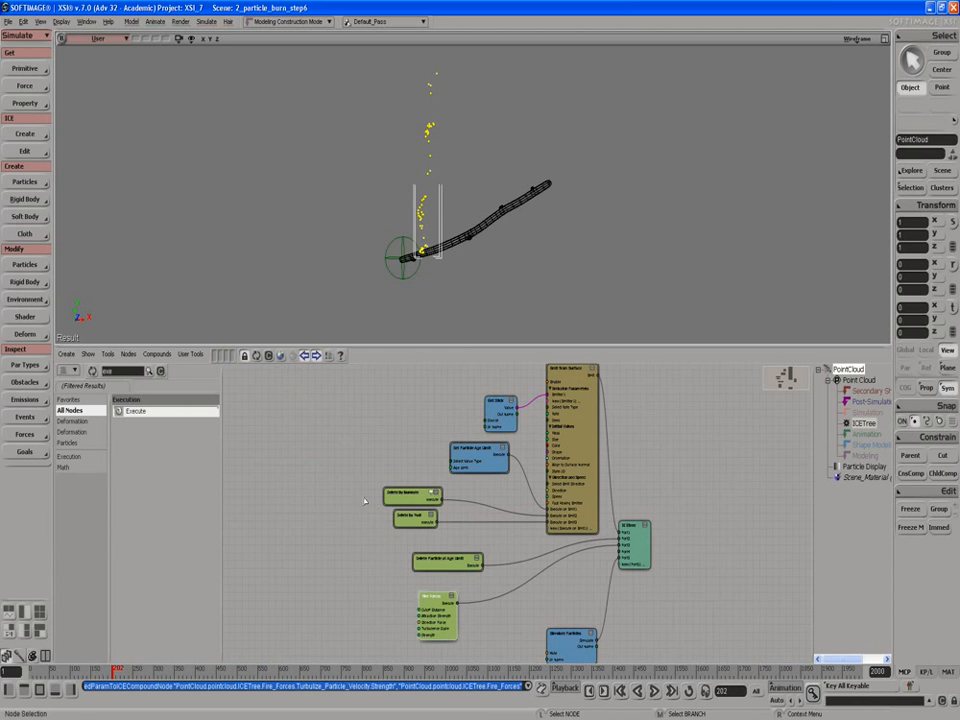
Step: Open the Fire Forces property page to review its exposed parameters, then close it
scroll(424, 594, "up", 2)
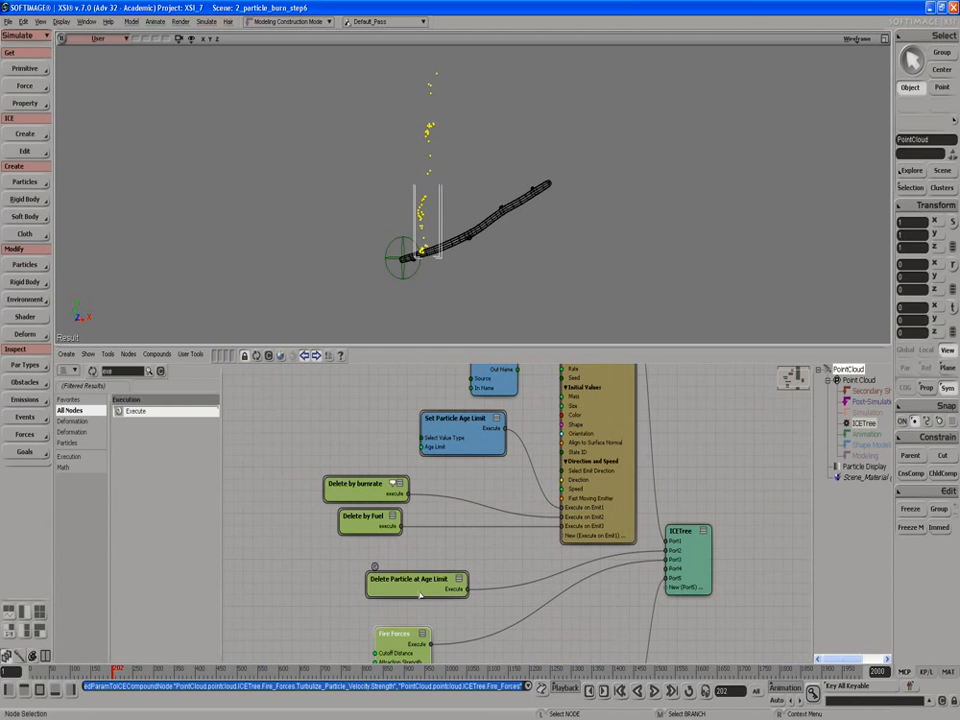
double_click(403, 645)
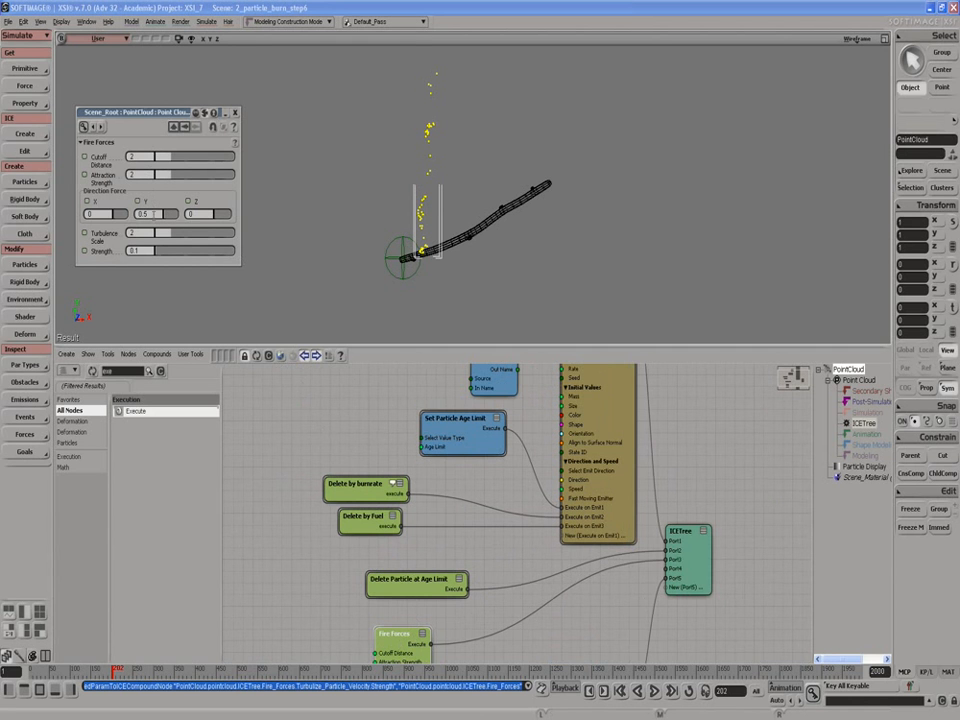
left_click(235, 117)
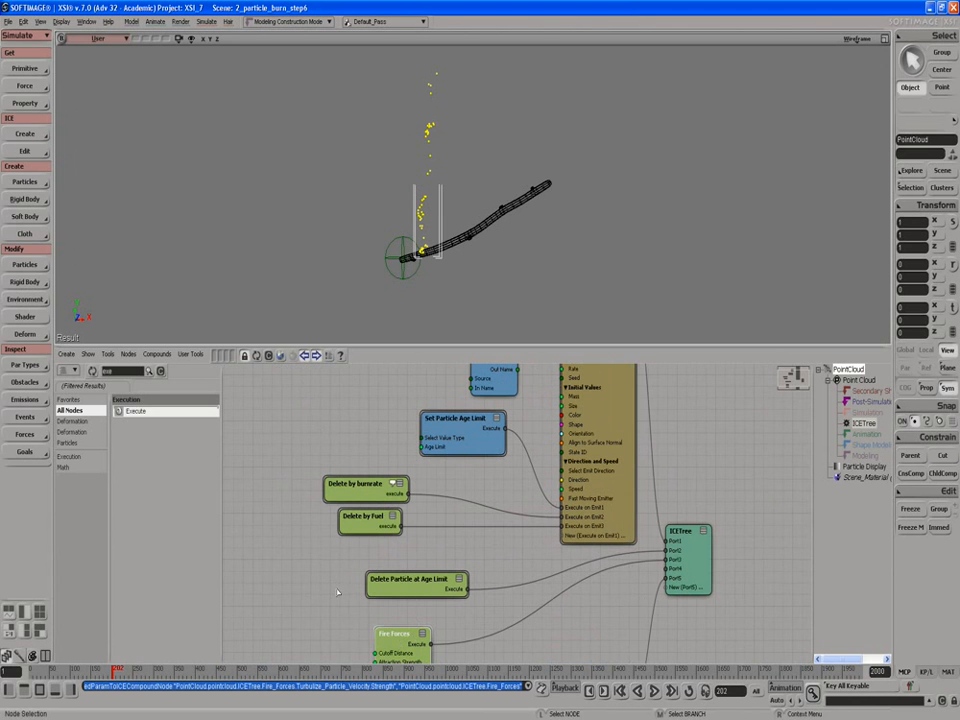
Step: Move the Get Stick node further to the left of the Emit from Surface node
mouse_move(304, 583)
middle_mouse_down()
mouse_move(283, 441)
mouse_move(321, 598)
middle_mouse_up()
mouse_move(302, 493)
middle_mouse_down()
mouse_move(313, 576)
mouse_move(298, 540)
middle_mouse_up()
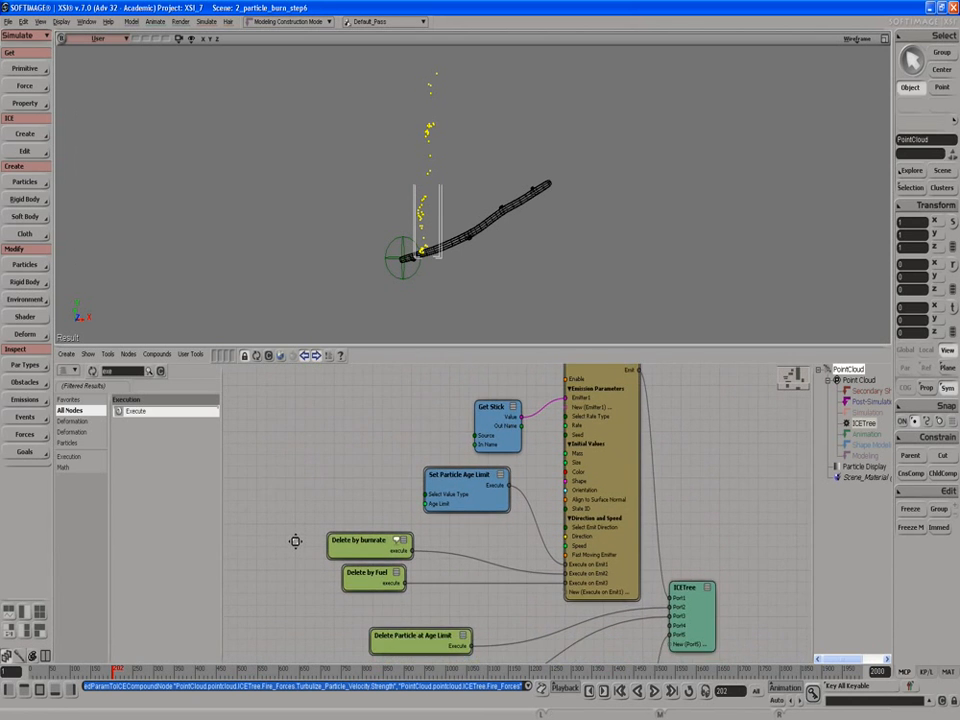
left_click_drag(494, 453, 321, 421)
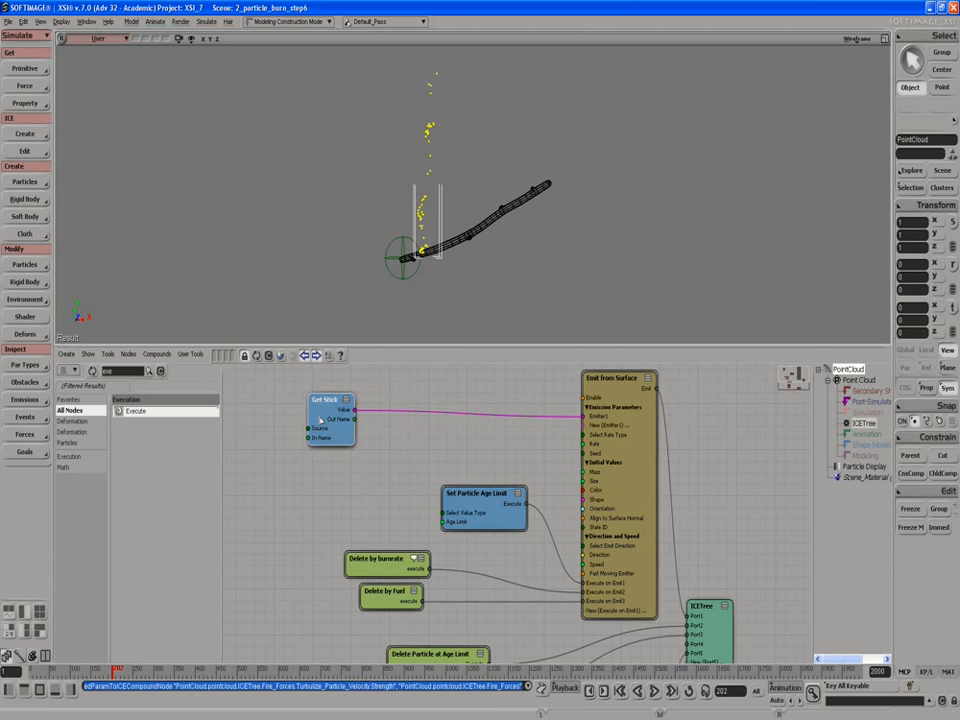
scroll(374, 440, "down", 2)
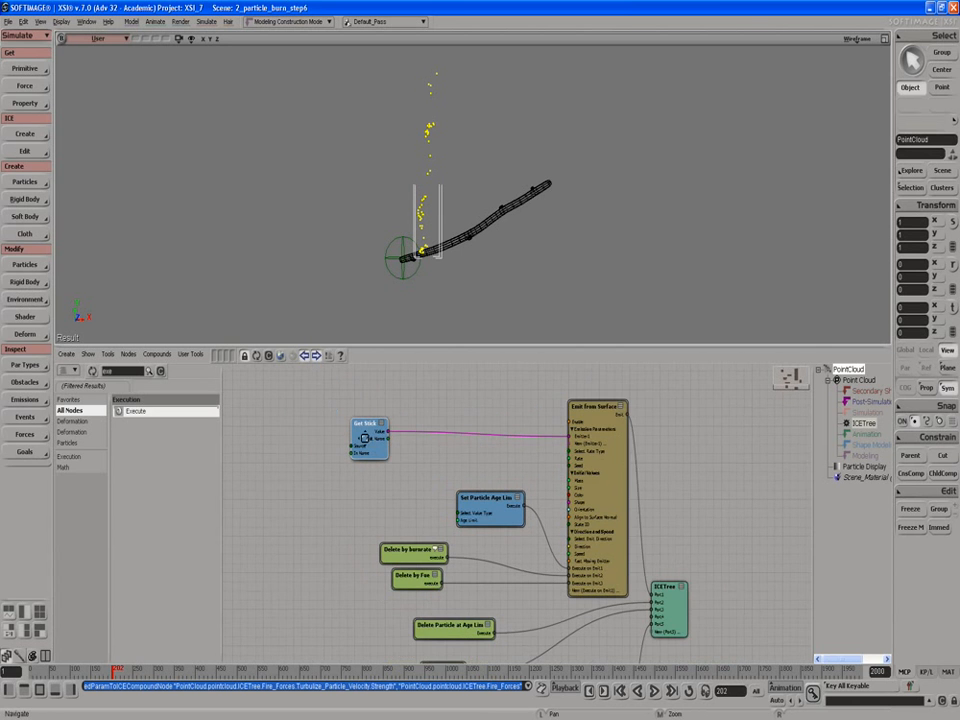
left_click_drag(365, 438, 306, 433)
key("s")
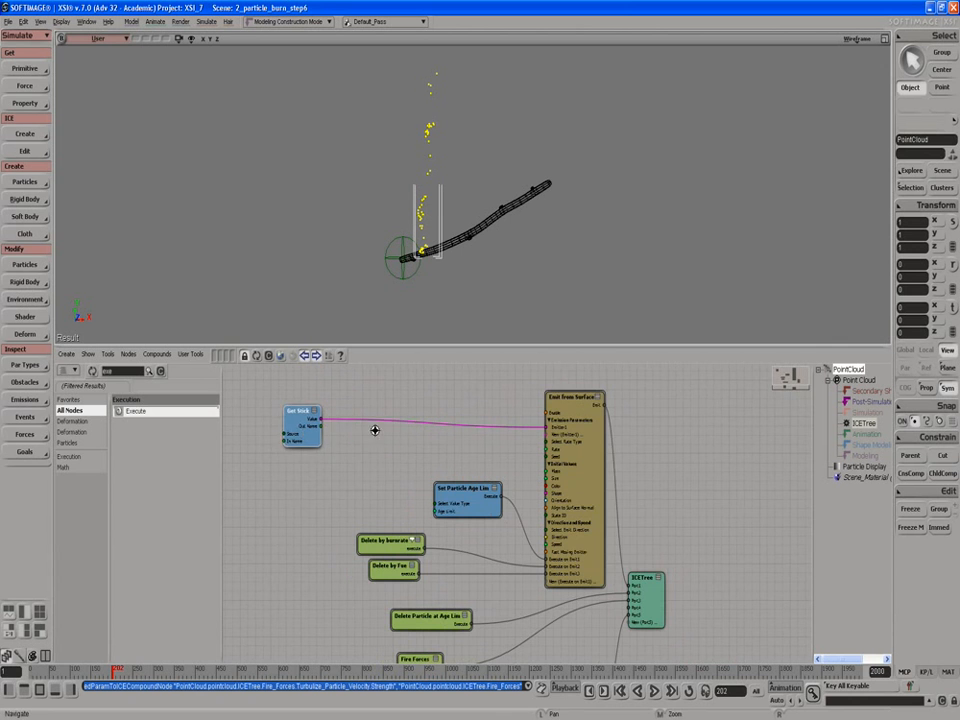
Step: Move the ICETree node further to the right of the Emit from Surface node
scroll(374, 430, "down", 2)
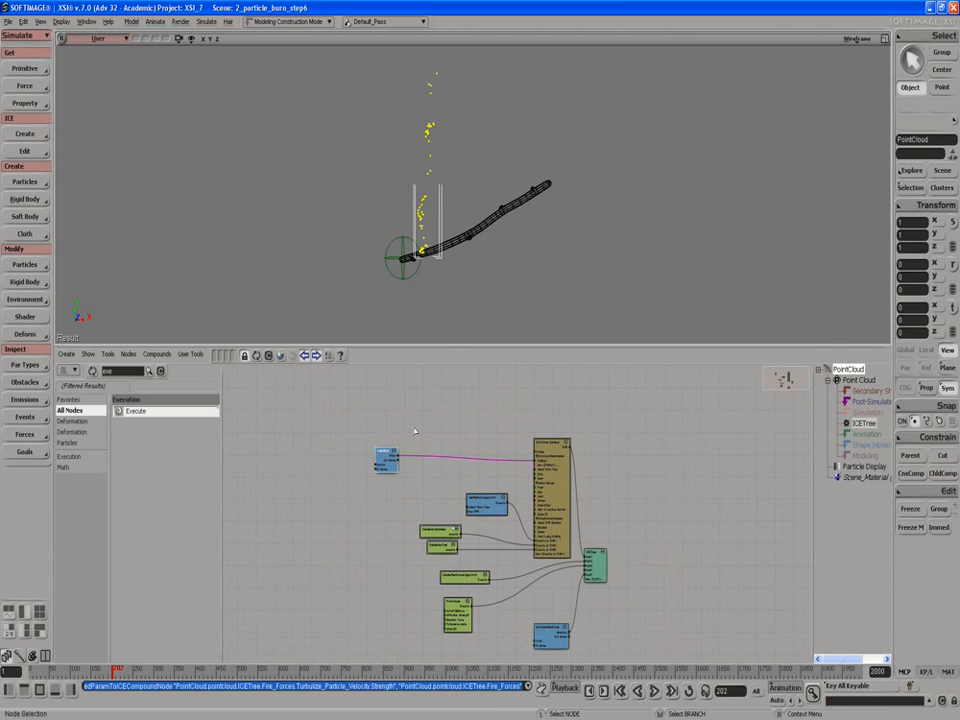
scroll(415, 431, "up", 2)
key("s")
left_click_drag(448, 508, 437, 433)
scroll(432, 447, "up", 2)
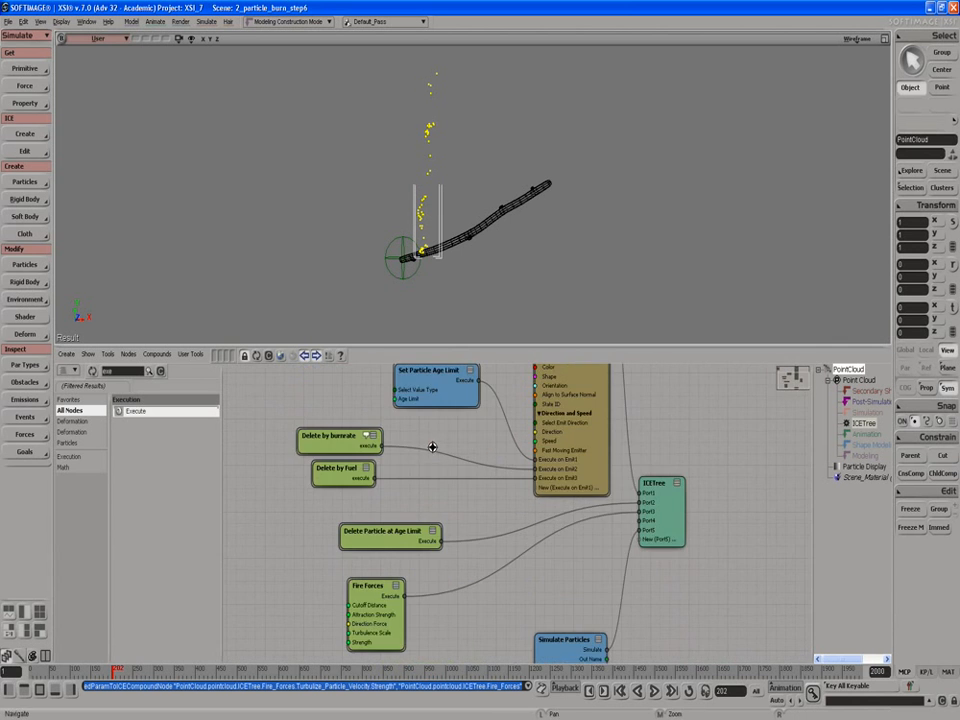
left_click_drag(666, 508, 697, 513)
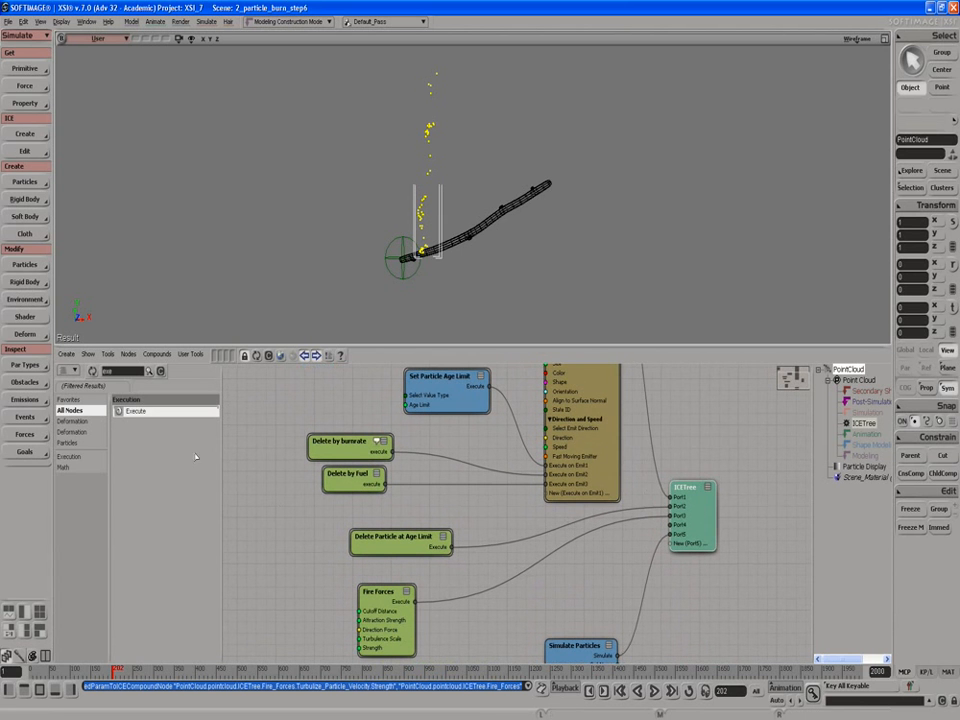
Step: Add an Execute node, wire Emit from Surface and Delete Particle at Age Limit into it, and connect it to ICETree Port1
left_click_drag(134, 413, 675, 446)
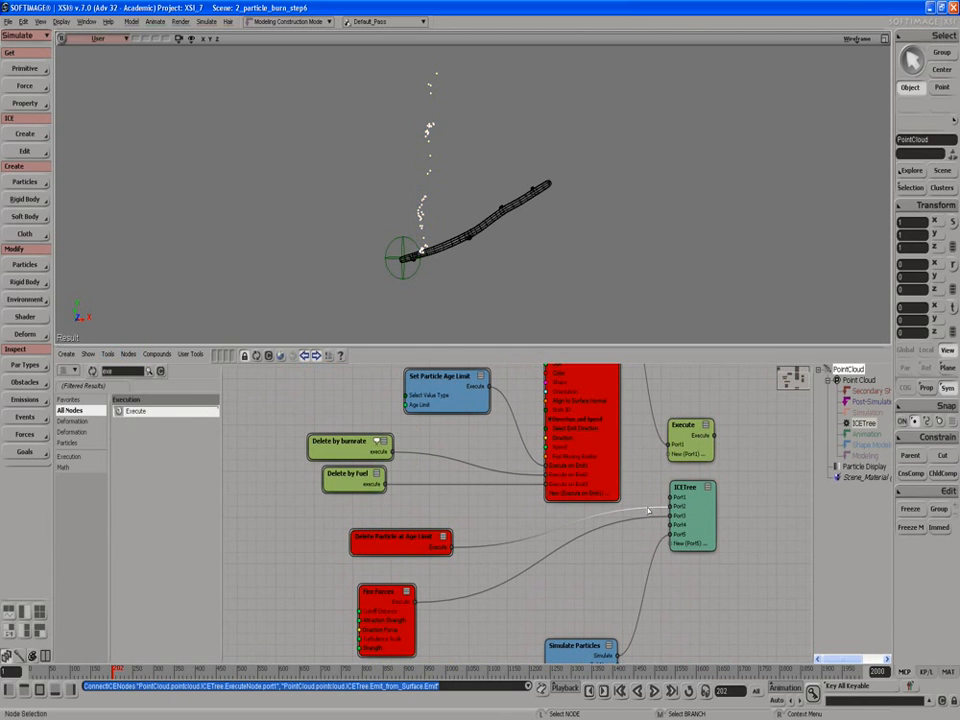
left_click_drag(659, 508, 680, 458)
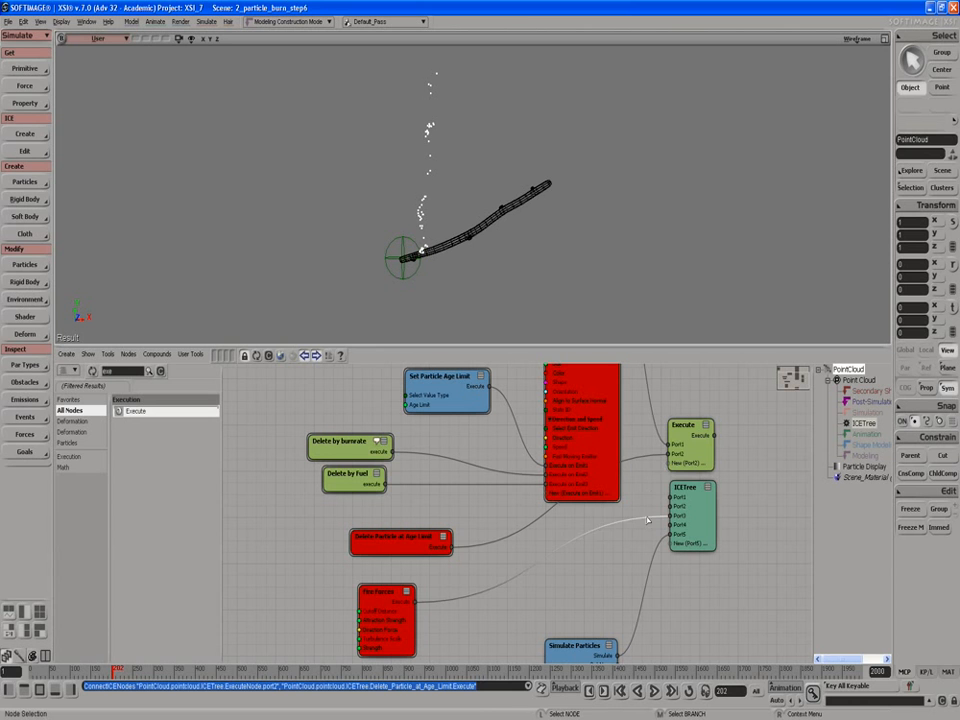
left_click_drag(651, 518, 765, 480)
left_click_drag(713, 436, 750, 469)
Step: Select all nodes between Get Stick and ICETree and collapse them into a compound
scroll(550, 490, "down", 5)
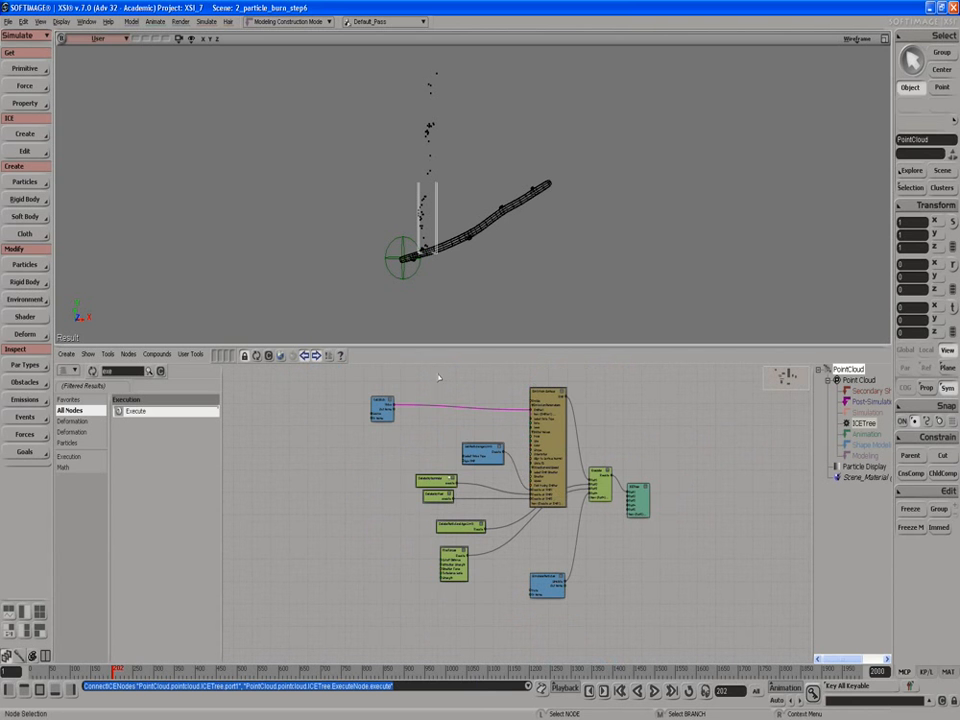
left_click_drag(430, 372, 559, 611)
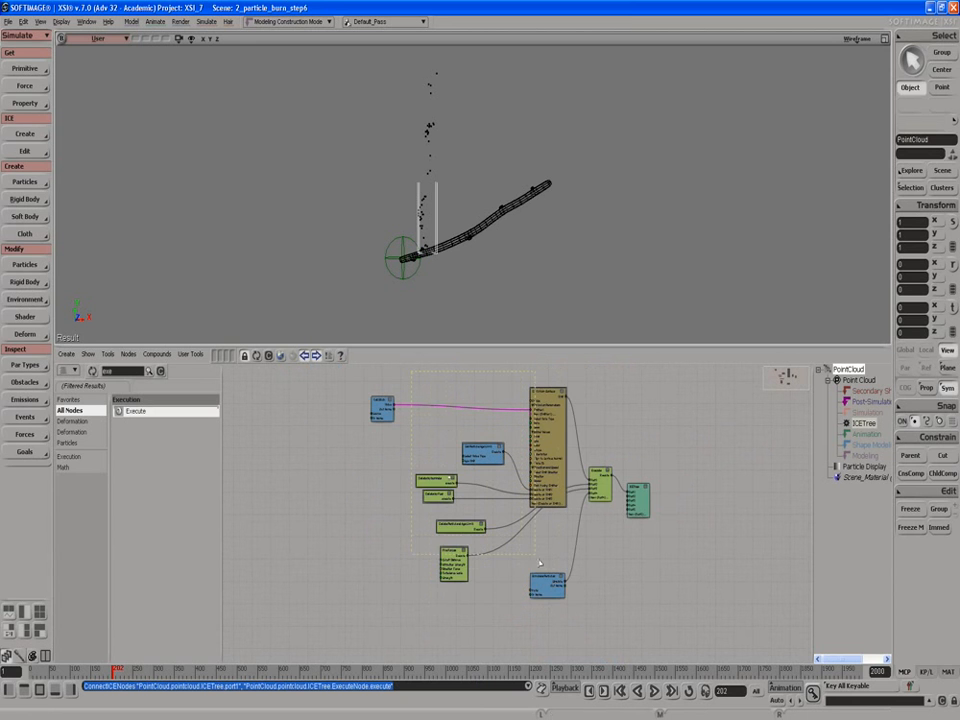
left_click_drag(595, 596, 604, 595)
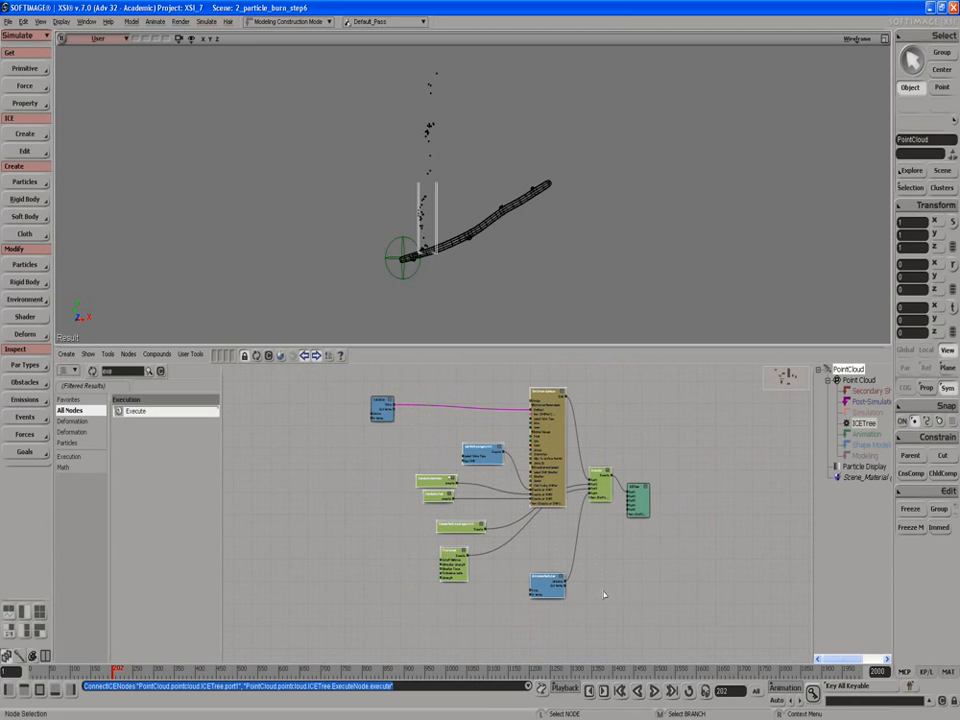
right_click(604, 482)
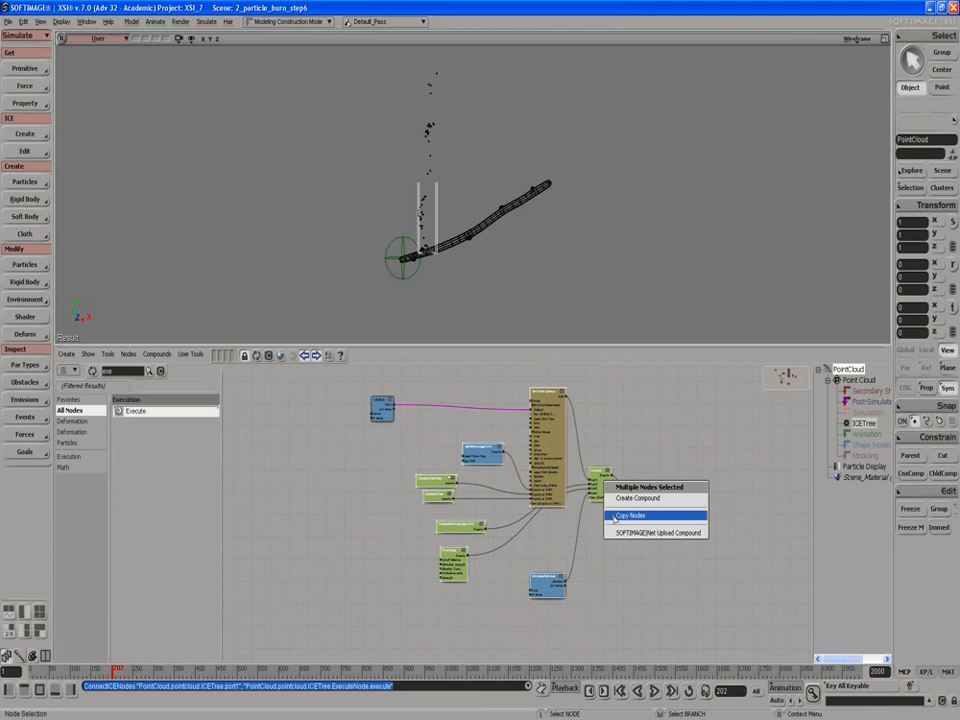
left_click(613, 498)
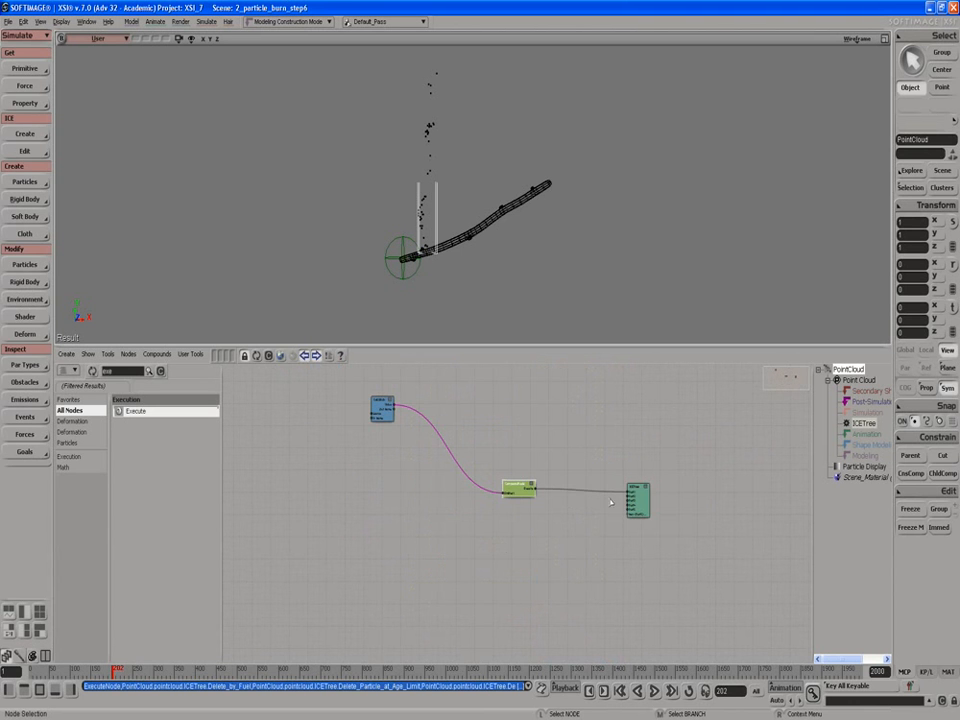
Step: Move the Get Stick node down next to the new compound
scroll(531, 466, "up", 3)
scroll(511, 454, "down", 1)
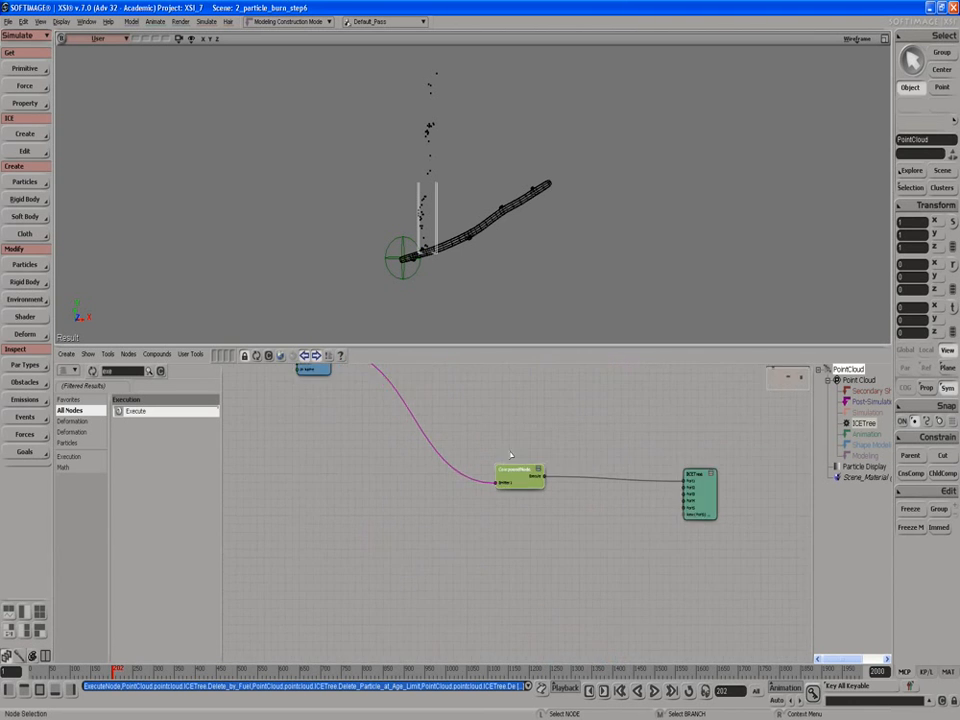
left_click_drag(317, 371, 363, 490)
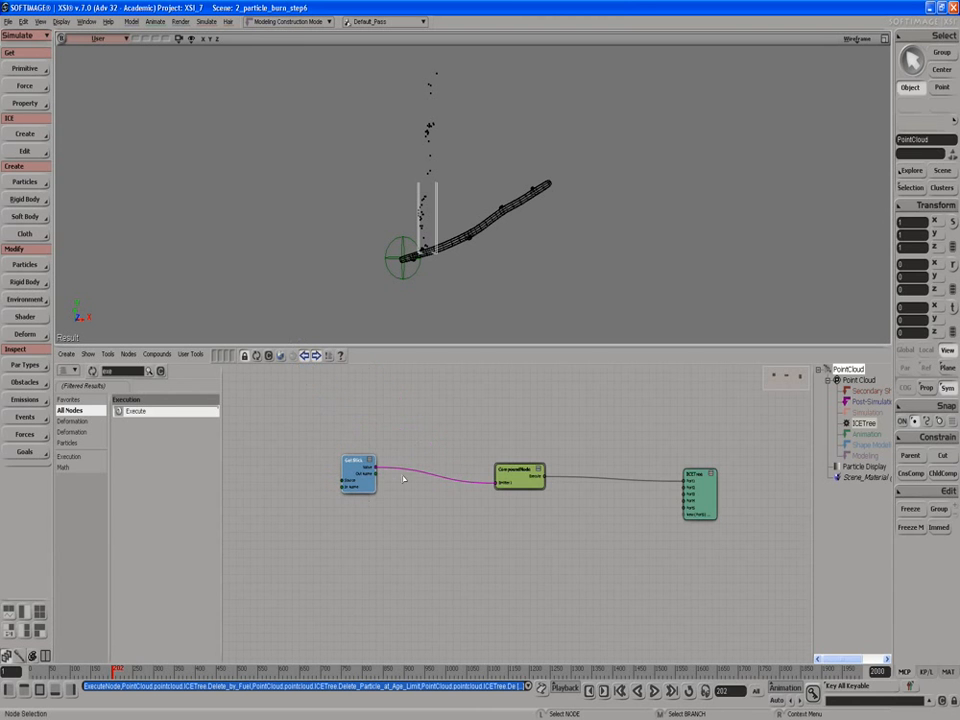
Step: Rename the new compound to "Burn emit" in its compound properties
scroll(456, 450, "up", 2)
right_click(518, 466)
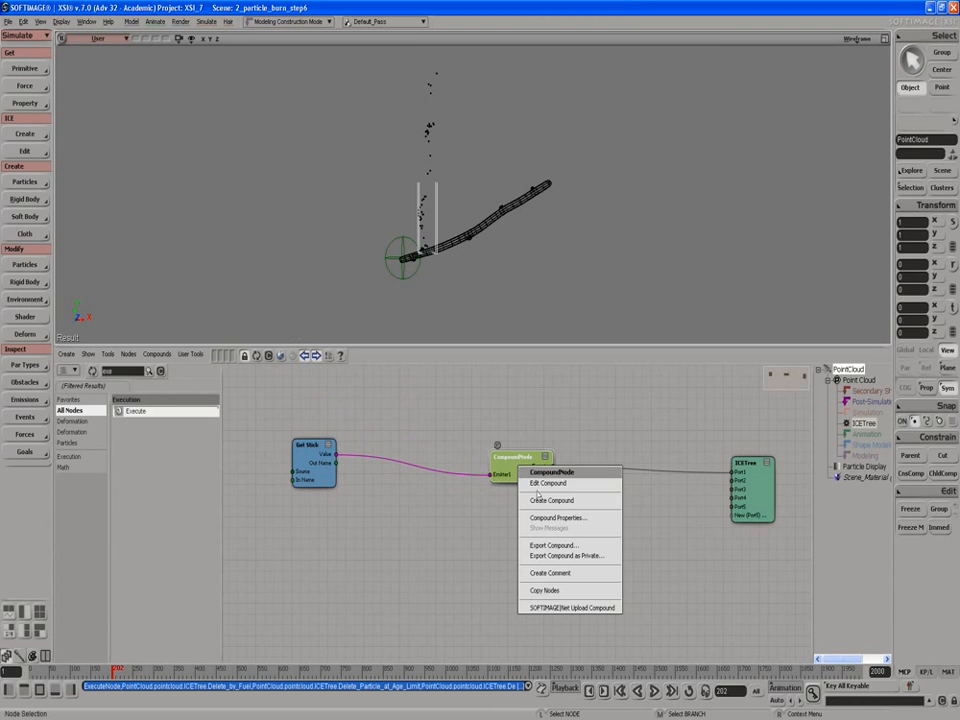
left_click(545, 517)
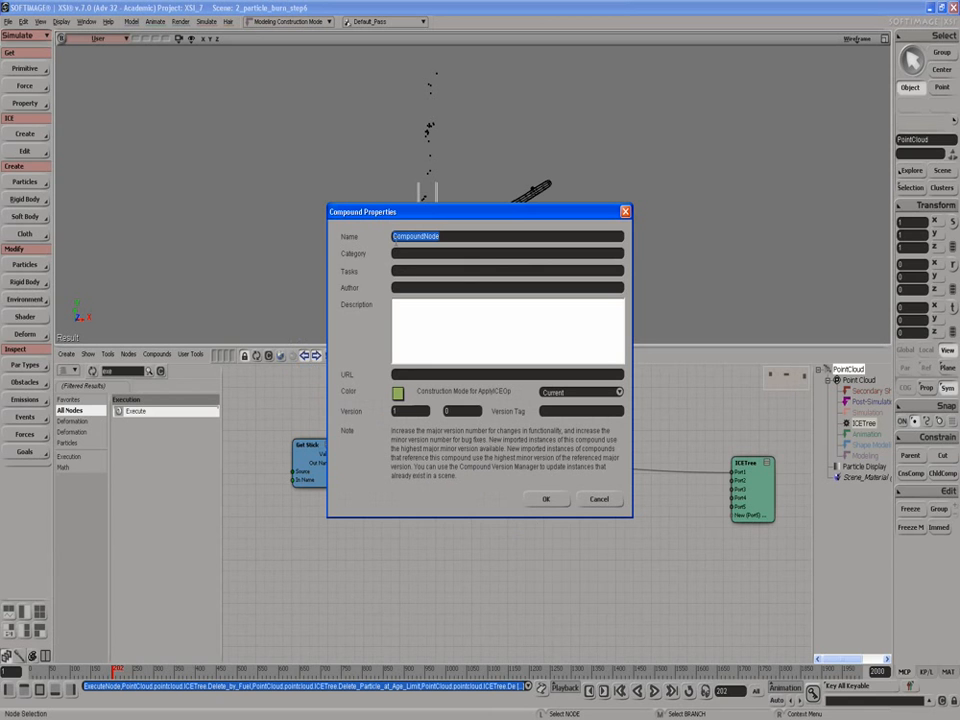
type("Burn emit")
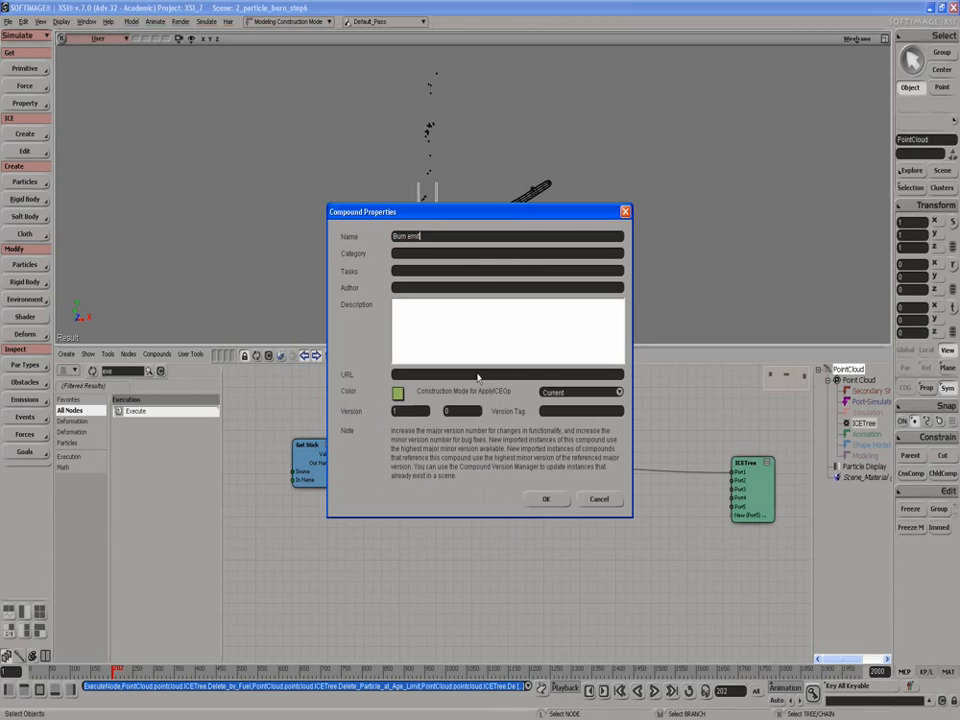
left_click(545, 499)
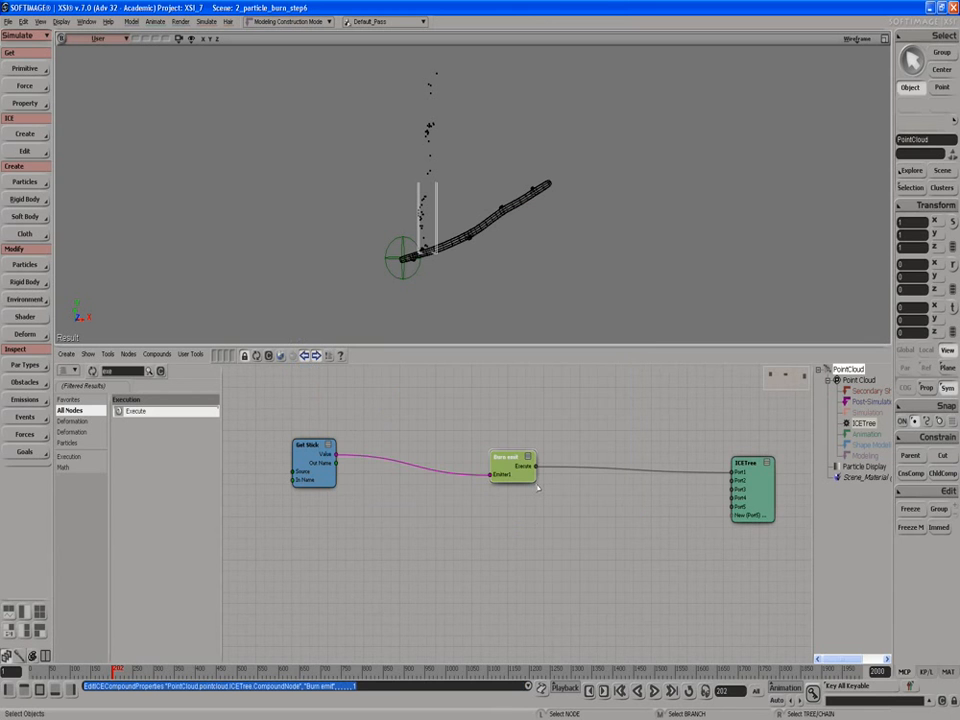
Step: Open the Burn emit compound and expose the Rate and Speed inputs of Emit from Surface
left_click(496, 439)
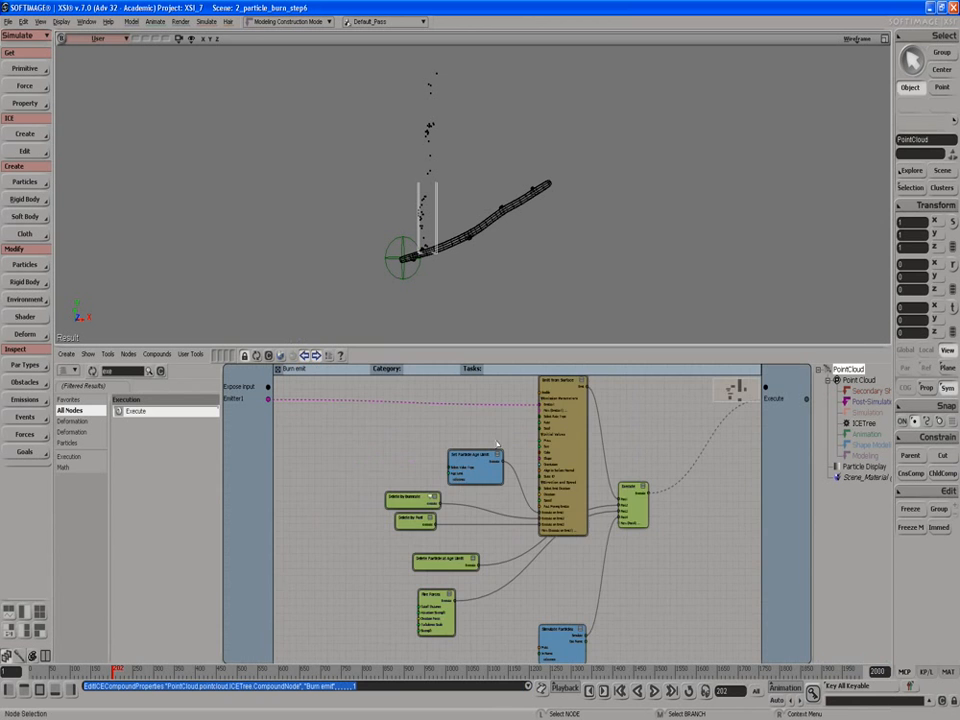
scroll(435, 472, "up", 2)
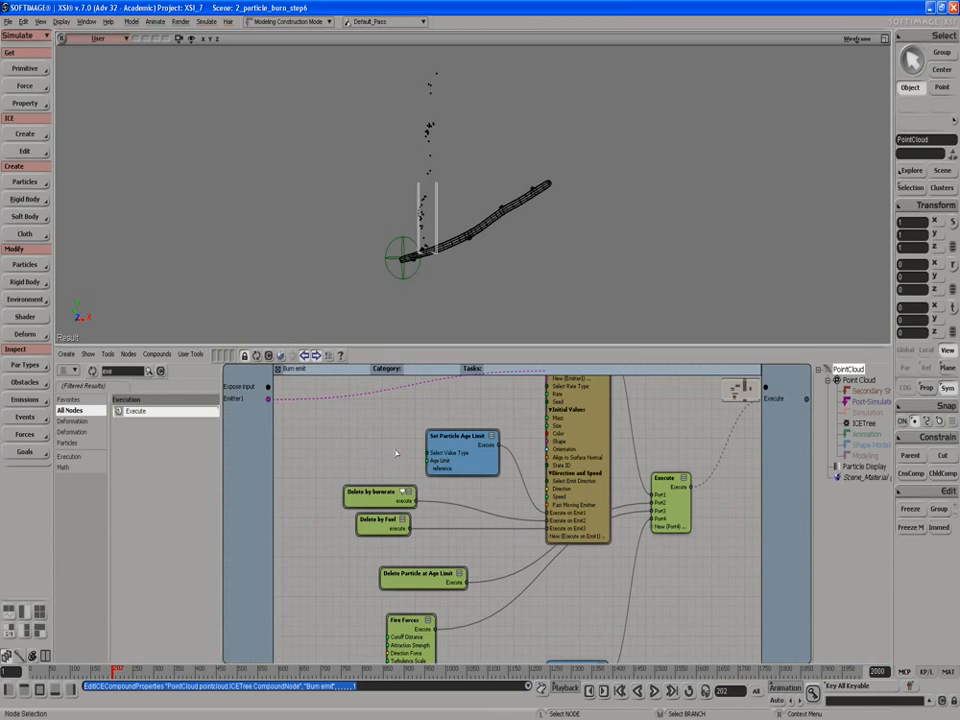
key("s")
left_click_drag(391, 437, 437, 496)
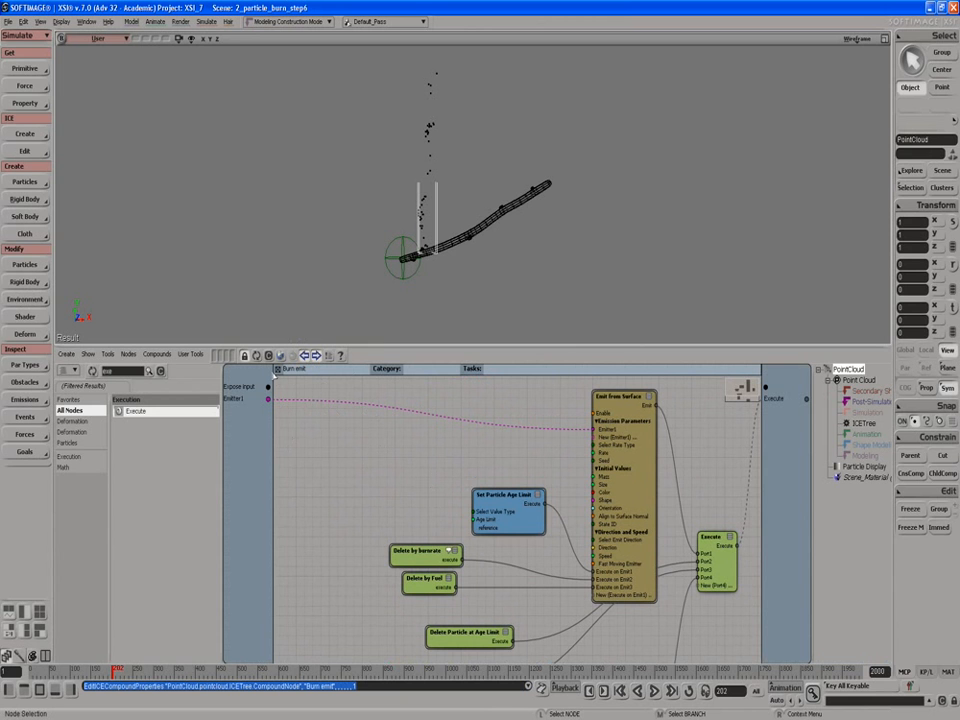
left_click_drag(269, 387, 599, 453)
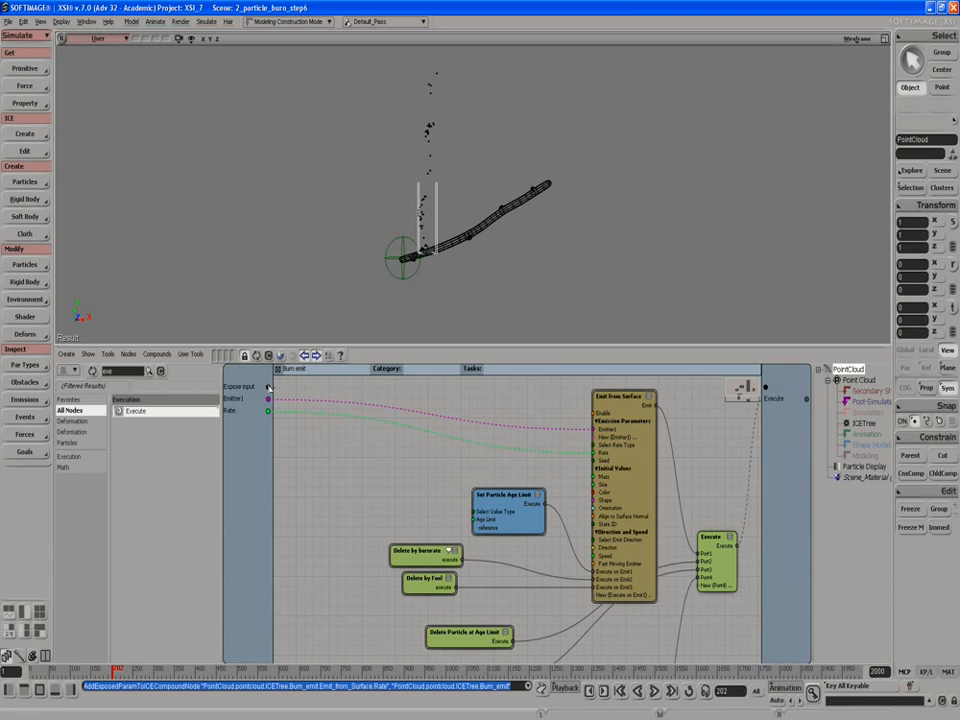
left_click_drag(269, 387, 597, 487)
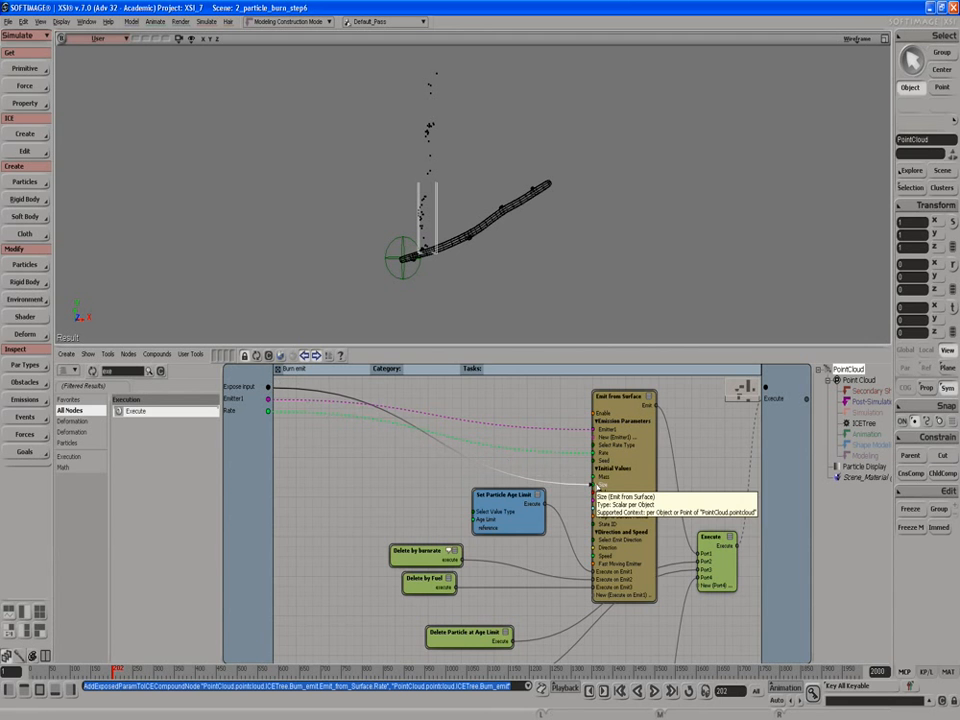
left_click_drag(597, 487, 596, 562)
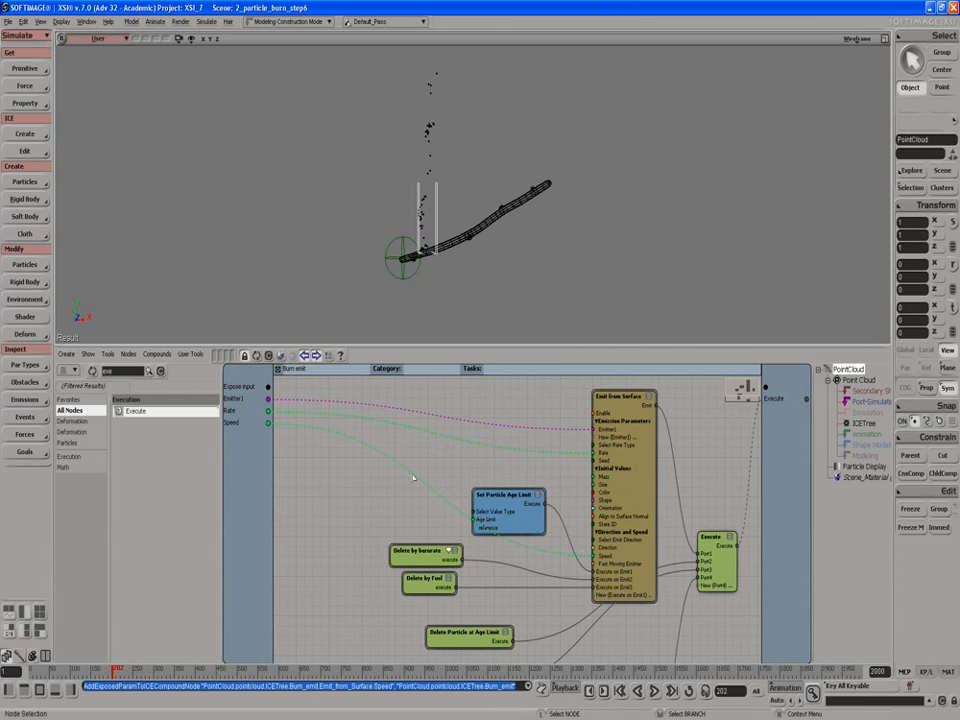
left_click_drag(478, 492, 478, 485)
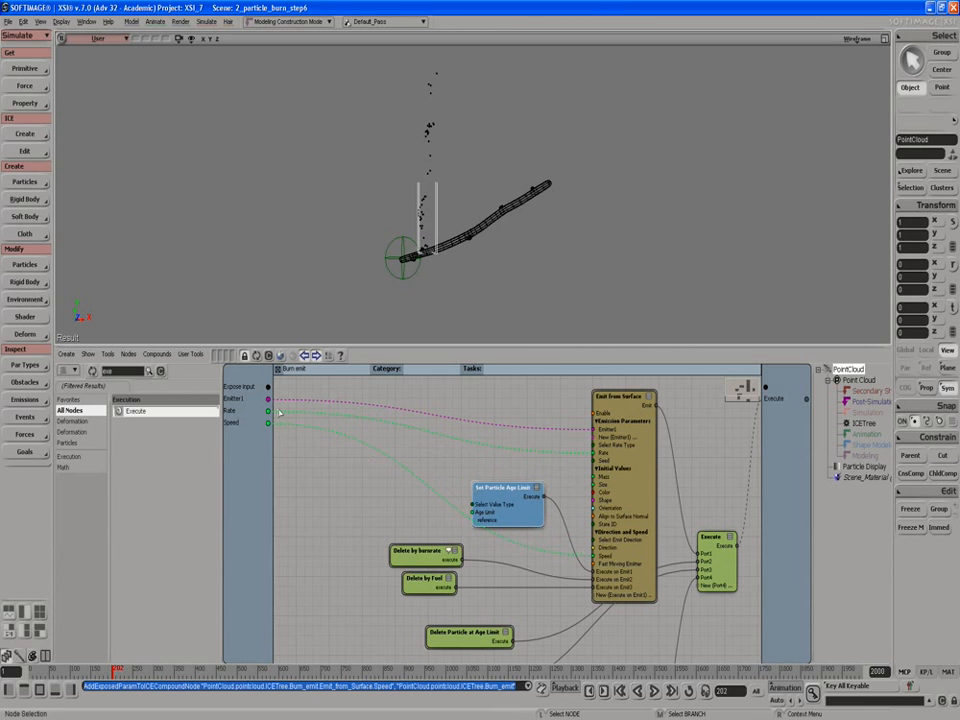
Step: Expose Fire Forces' Cutoff Distance, Attraction Strength, Direction Force, Turbulence Scale and Strength inputs on the compound
scroll(377, 525, "down", 5)
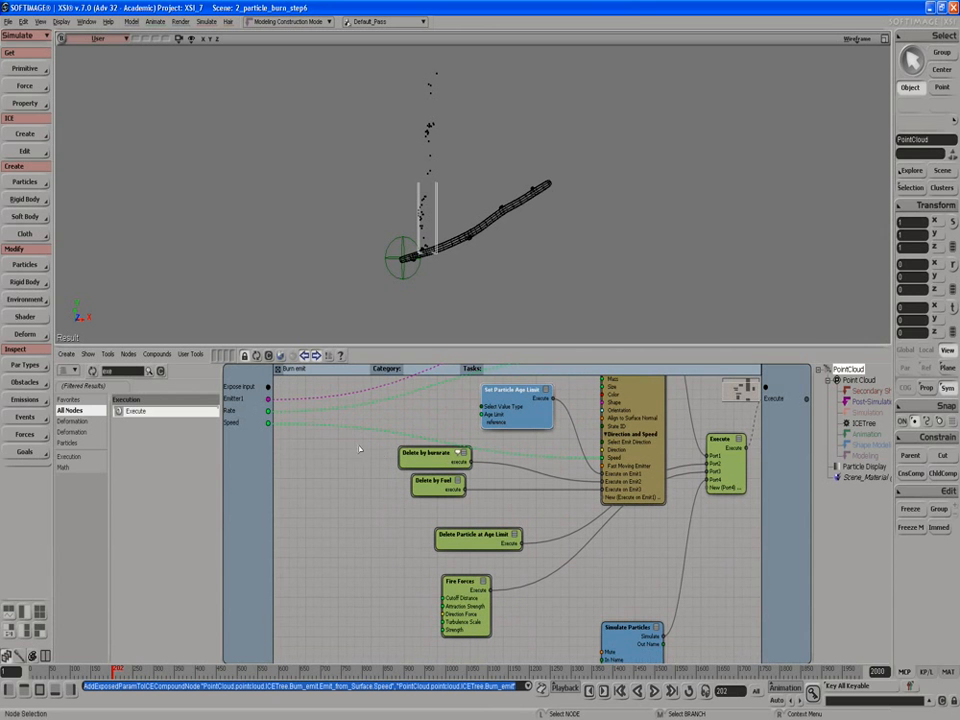
left_click_drag(268, 387, 443, 598)
left_click_drag(268, 387, 443, 606)
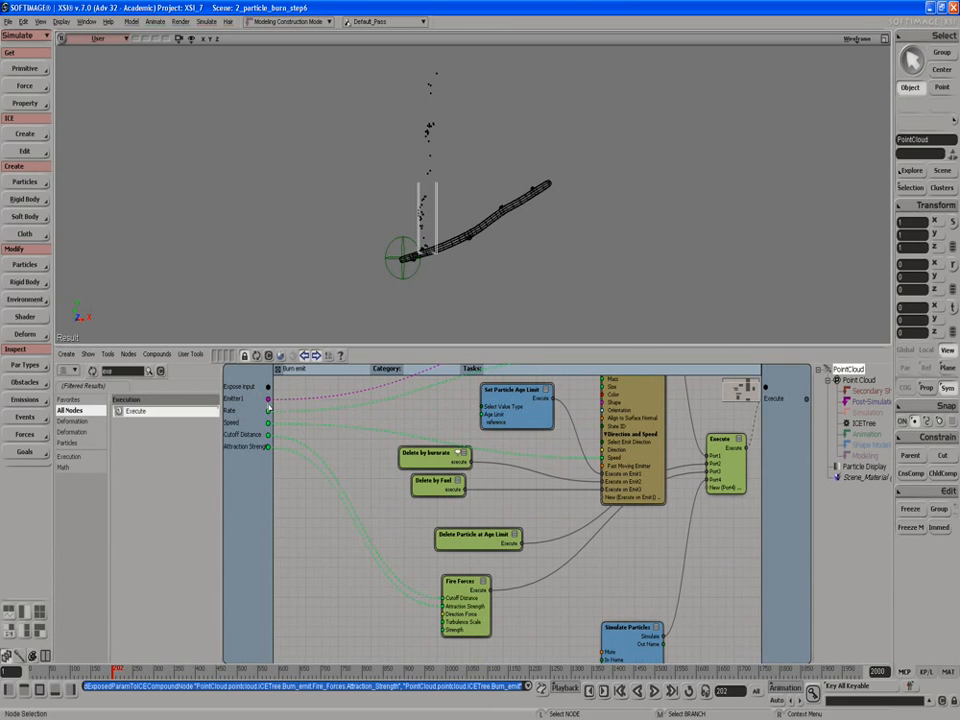
left_click_drag(268, 387, 441, 614)
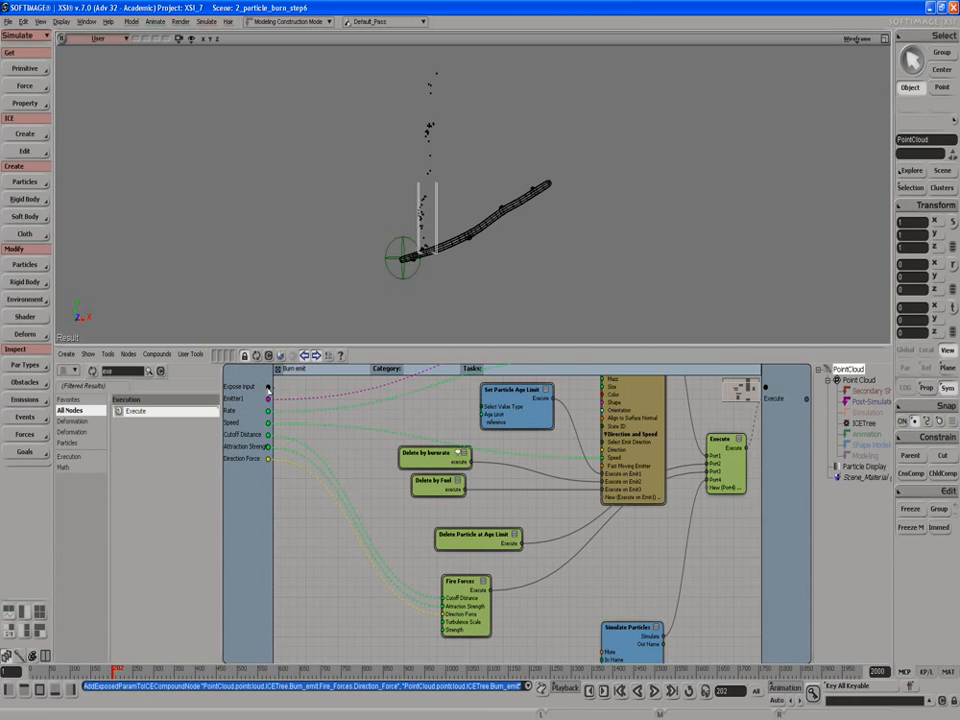
left_click_drag(268, 387, 445, 630)
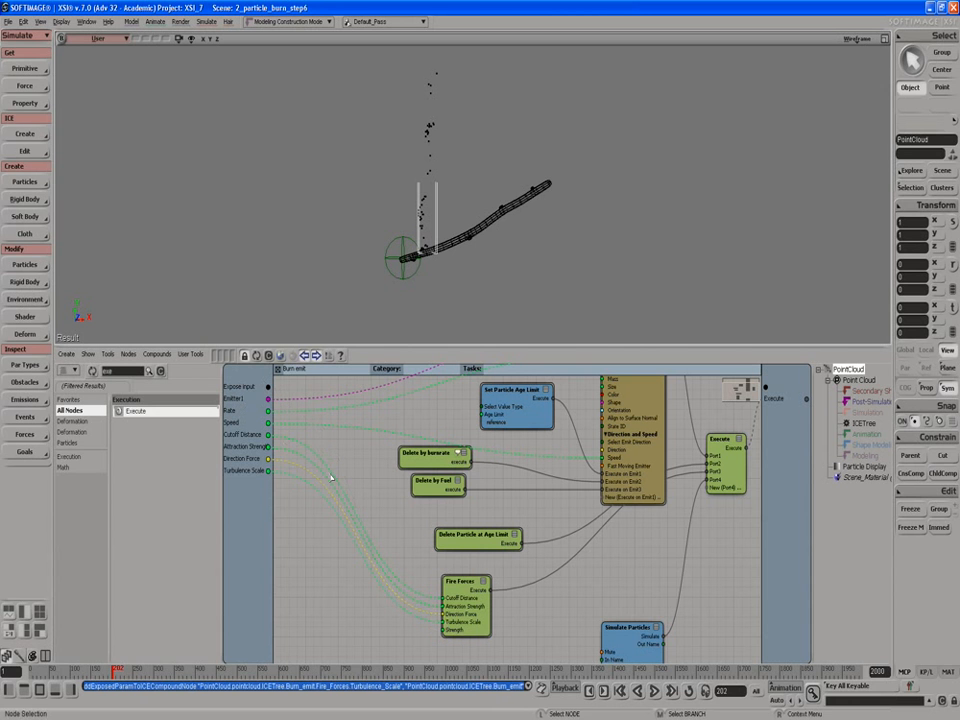
left_click_drag(268, 387, 446, 621)
Step: Expose the Age Limit input of Set Particle Age Limit, then leave the compound
key("s")
left_click_drag(390, 568, 396, 628)
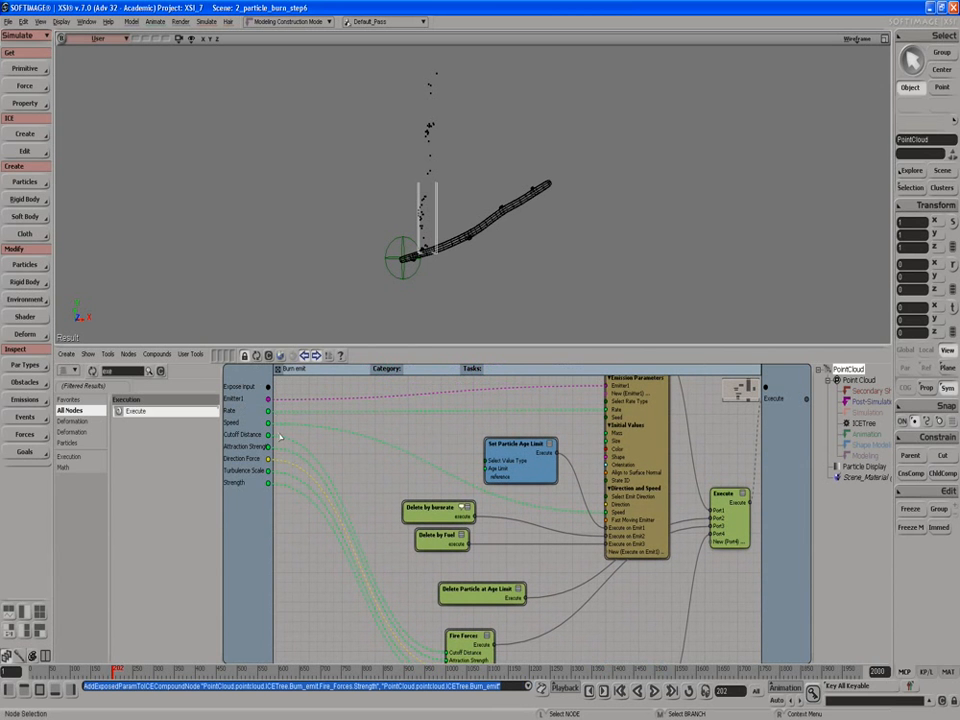
left_click_drag(269, 387, 490, 468)
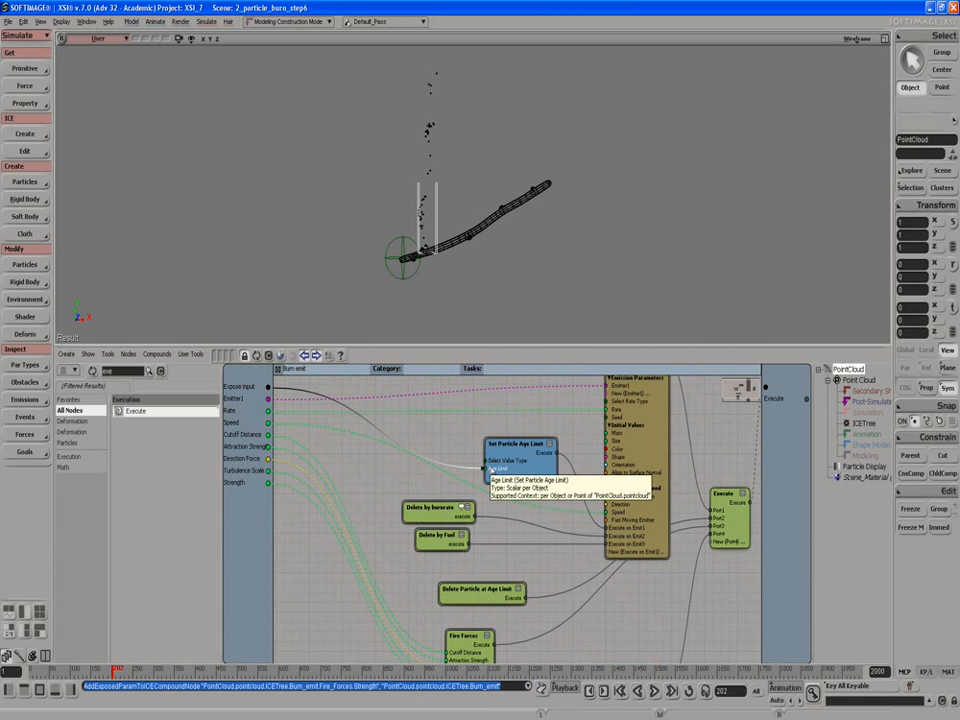
left_click_drag(490, 468, 490, 468)
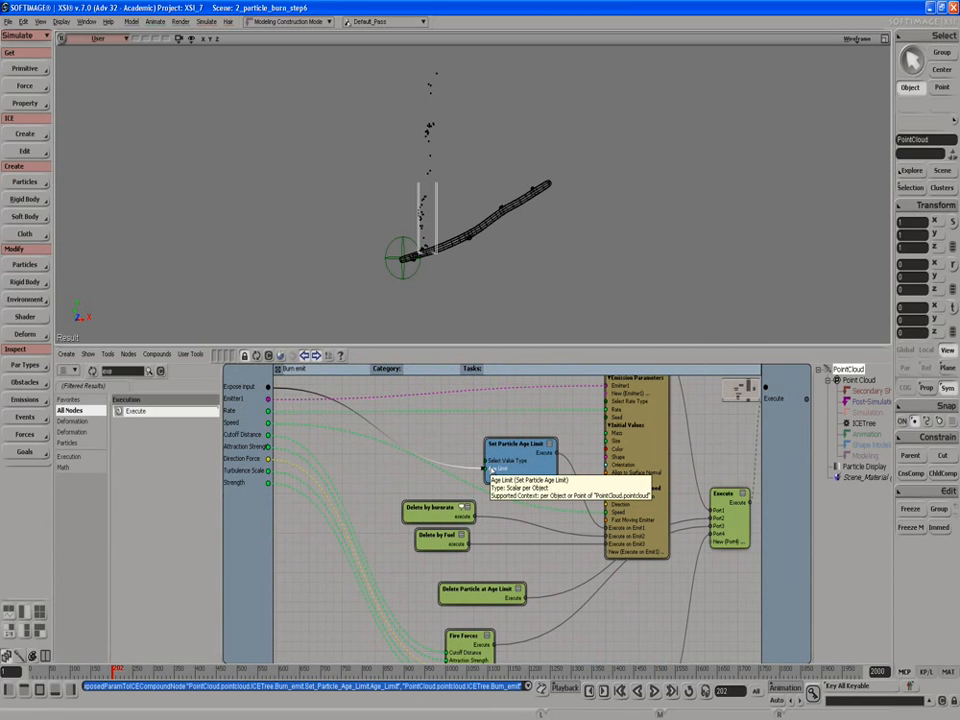
left_click(279, 371)
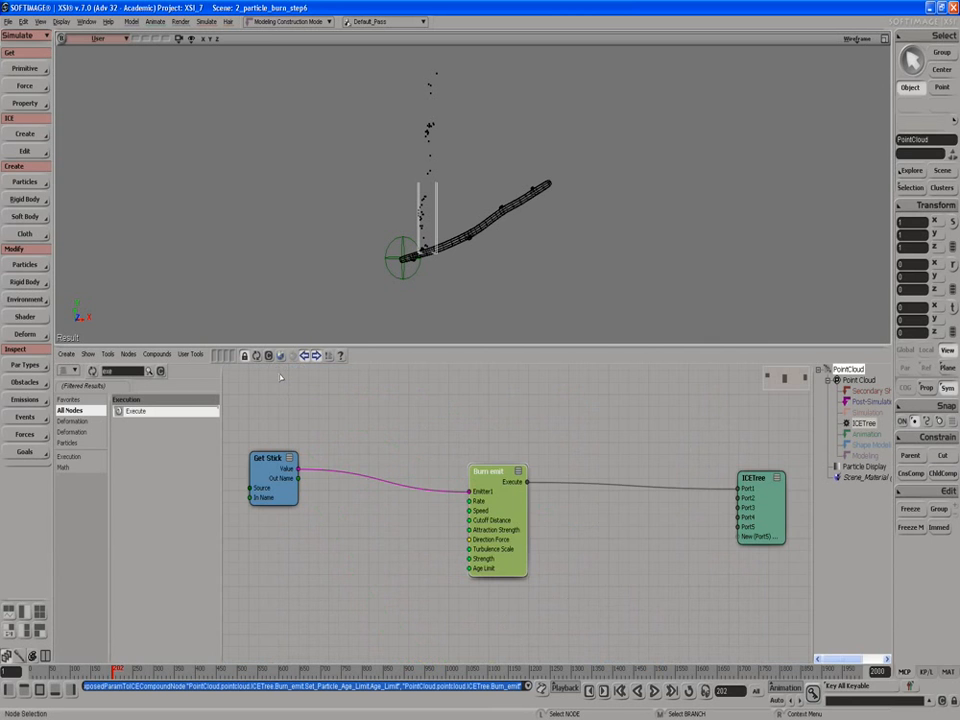
Step: Open the Burn emit property page and set Rate to 1000
double_click(497, 517)
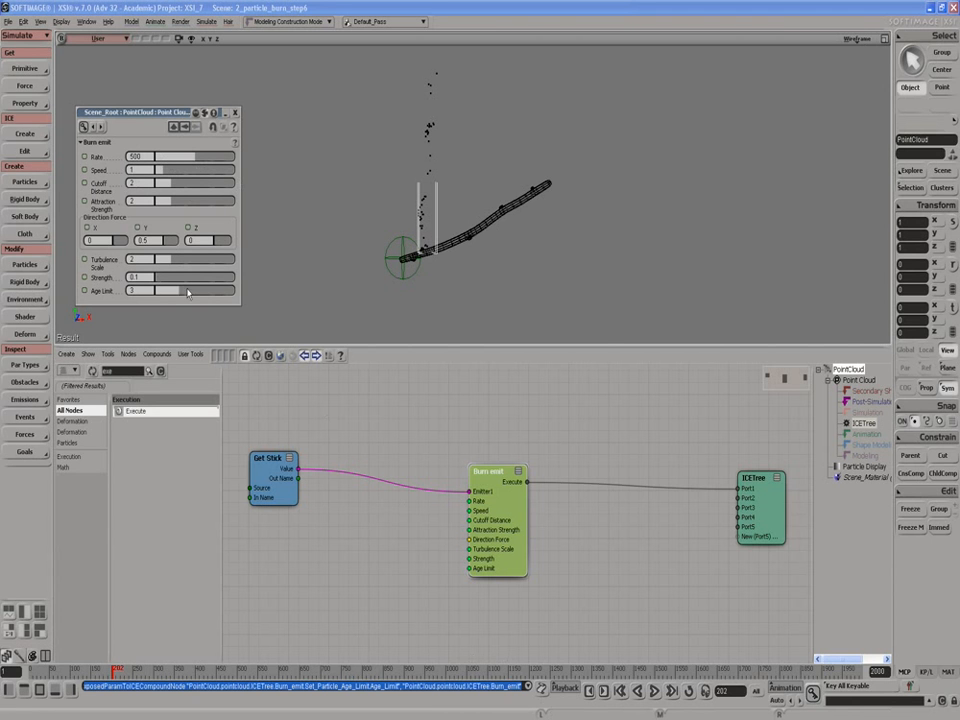
double_click(137, 157)
type("1000")
key("Return")
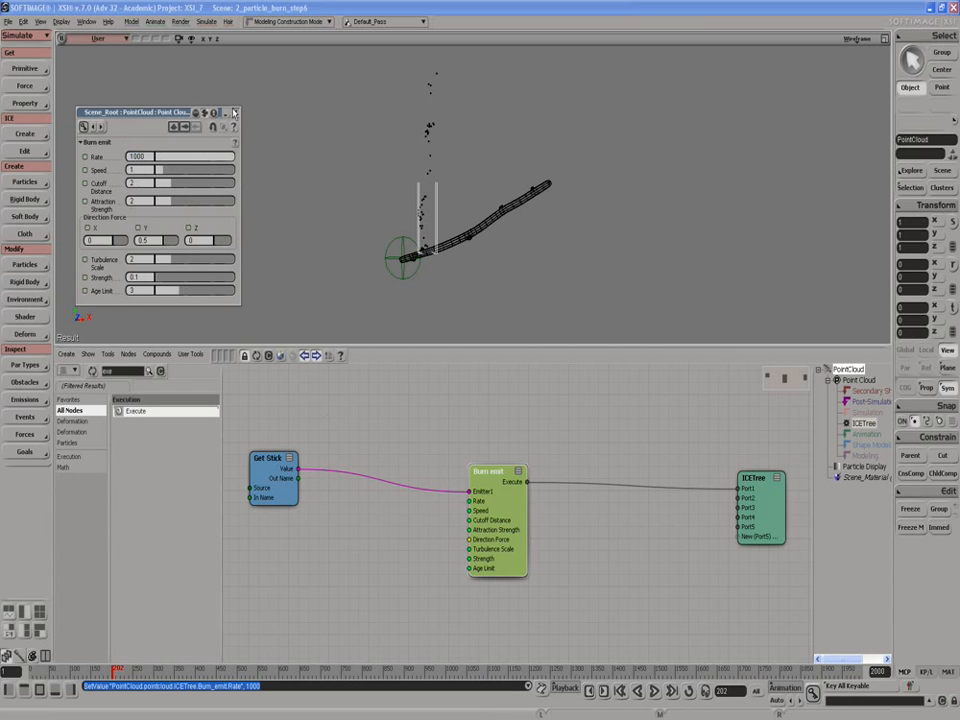
Step: Play the simulation from the start to check the particle burn
left_click(655, 691)
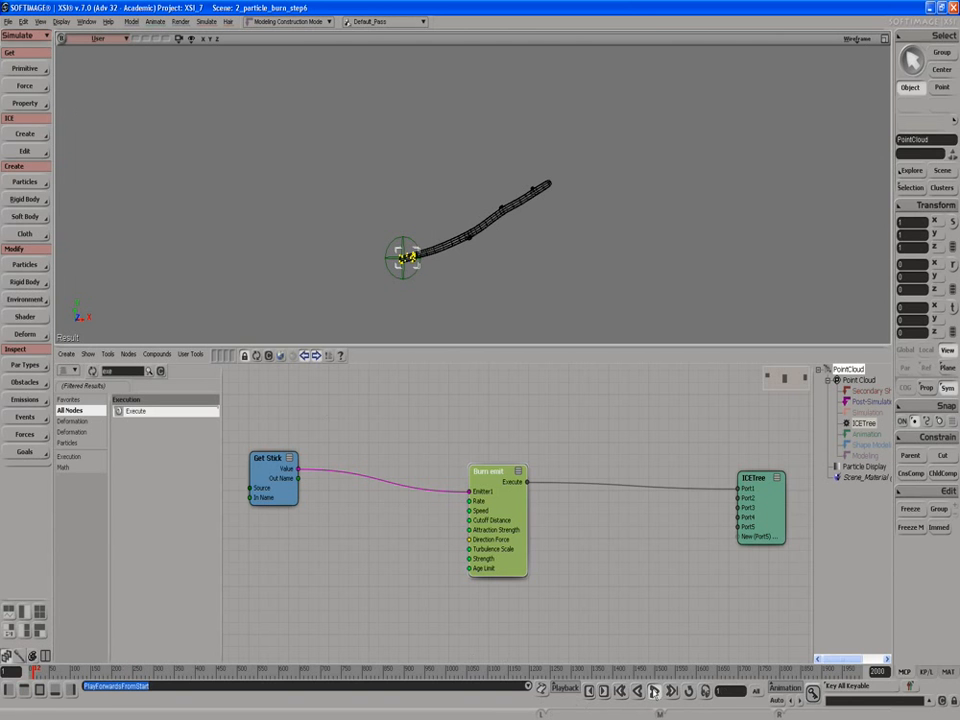
left_click(653, 690)
left_click(653, 690)
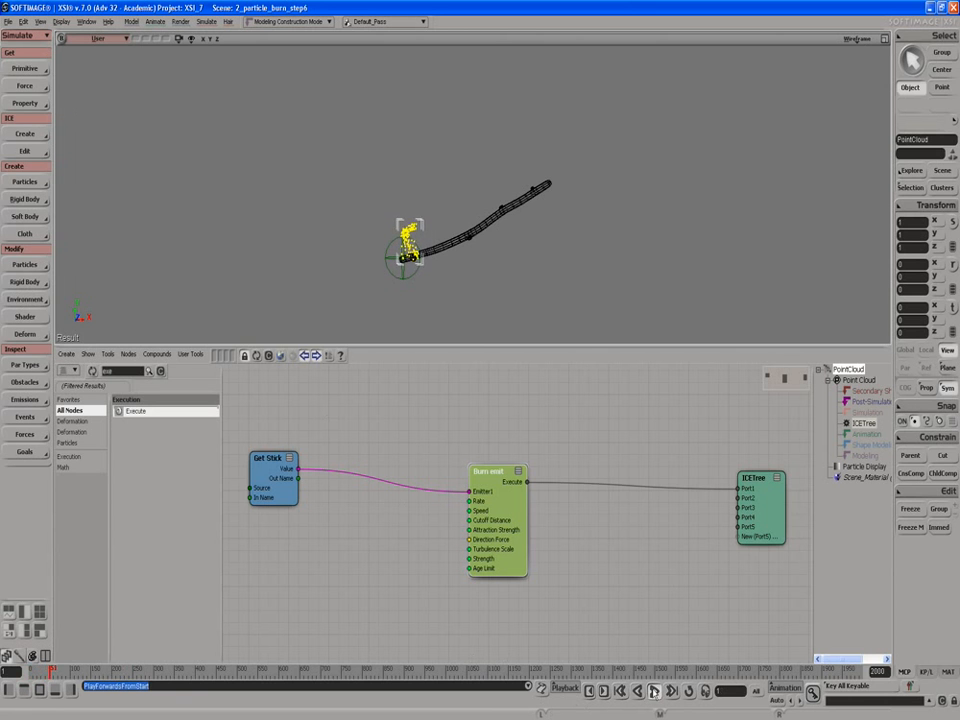
Step: Stop playback and line up the Get Stick and Burn emit nodes in a row before the ICETree node
left_click(653, 690)
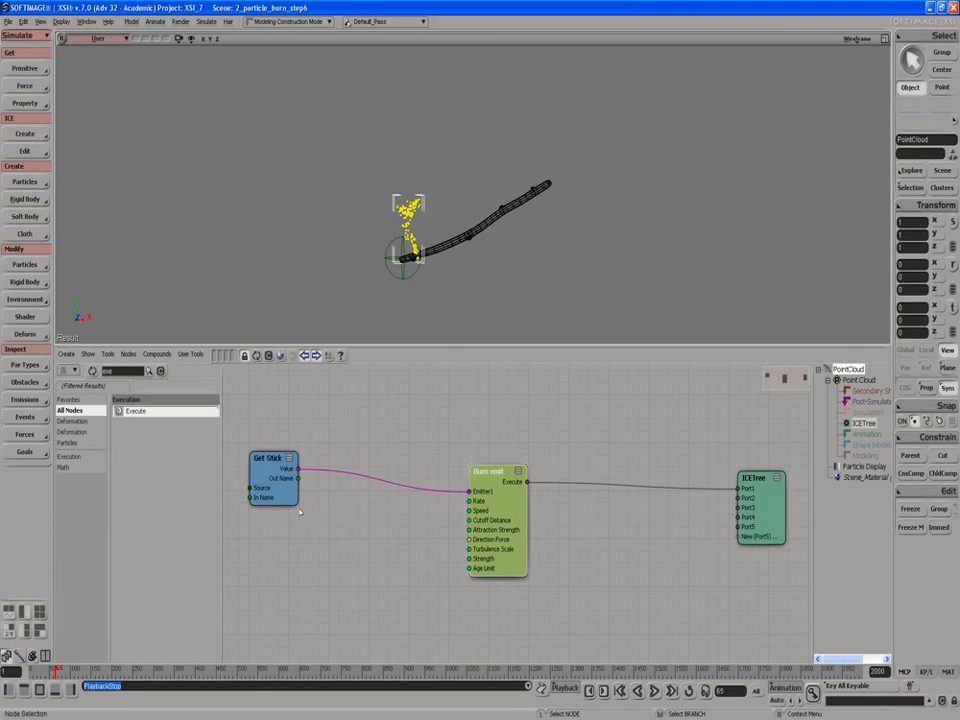
mouse_move(261, 474)
left_mouse_down()
mouse_move(354, 526)
mouse_move(386, 509)
left_mouse_up()
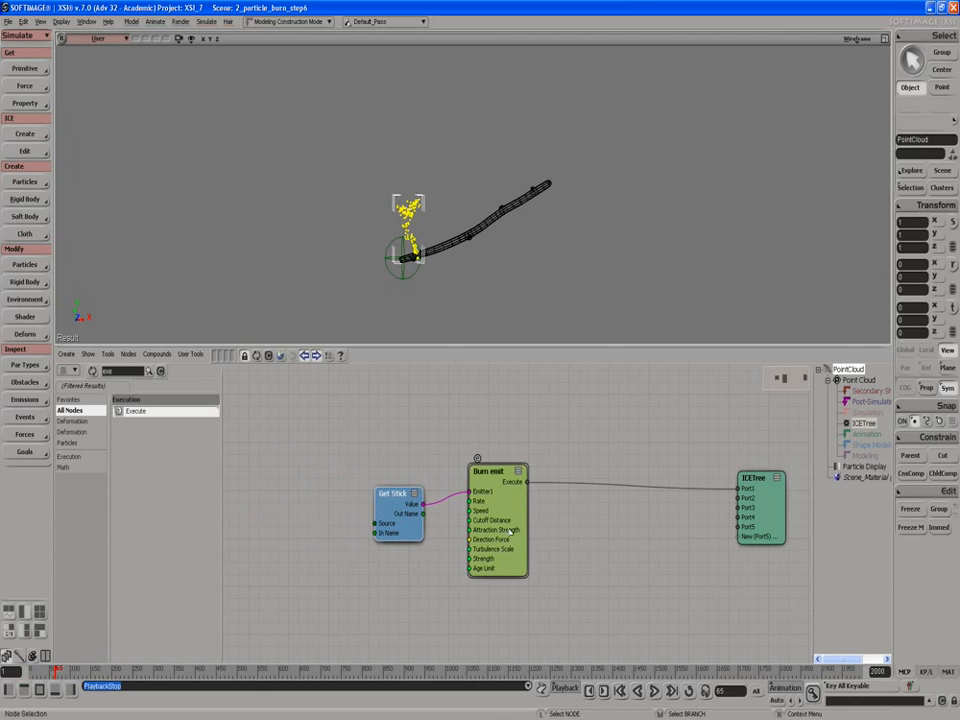
left_click_drag(485, 506, 614, 513)
mouse_move(412, 513)
left_mouse_down()
mouse_move(451, 499)
mouse_move(494, 506)
left_mouse_up()
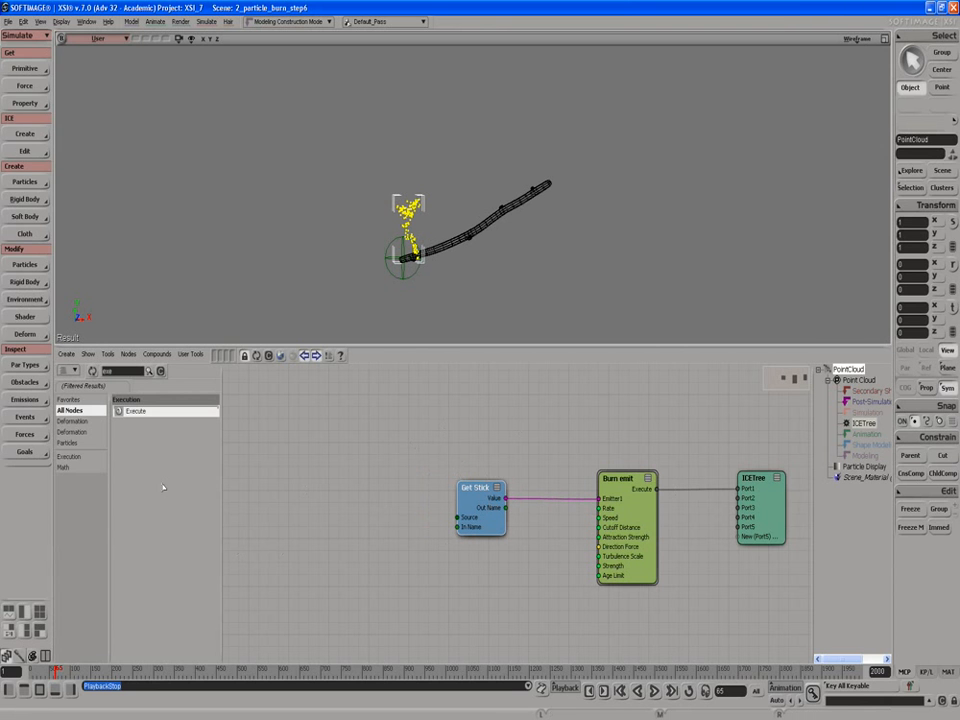
right_click(636, 505)
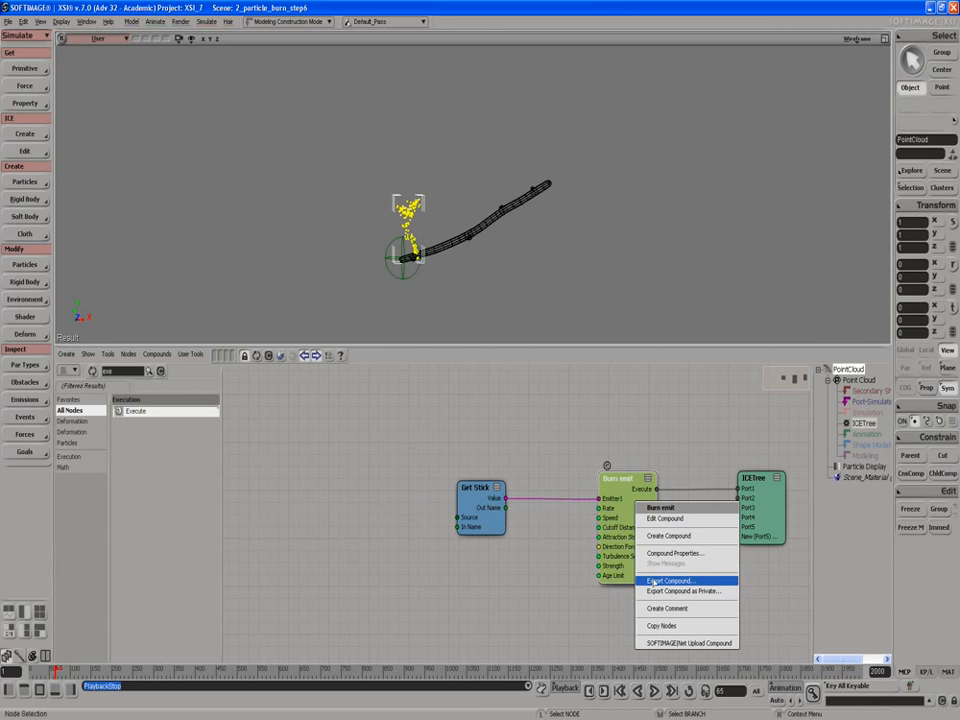
left_click(514, 407)
left_click_drag(498, 519, 519, 516)
Step: Set the Burn emit compound's Tasks property to Particles/Effects
right_click(645, 516)
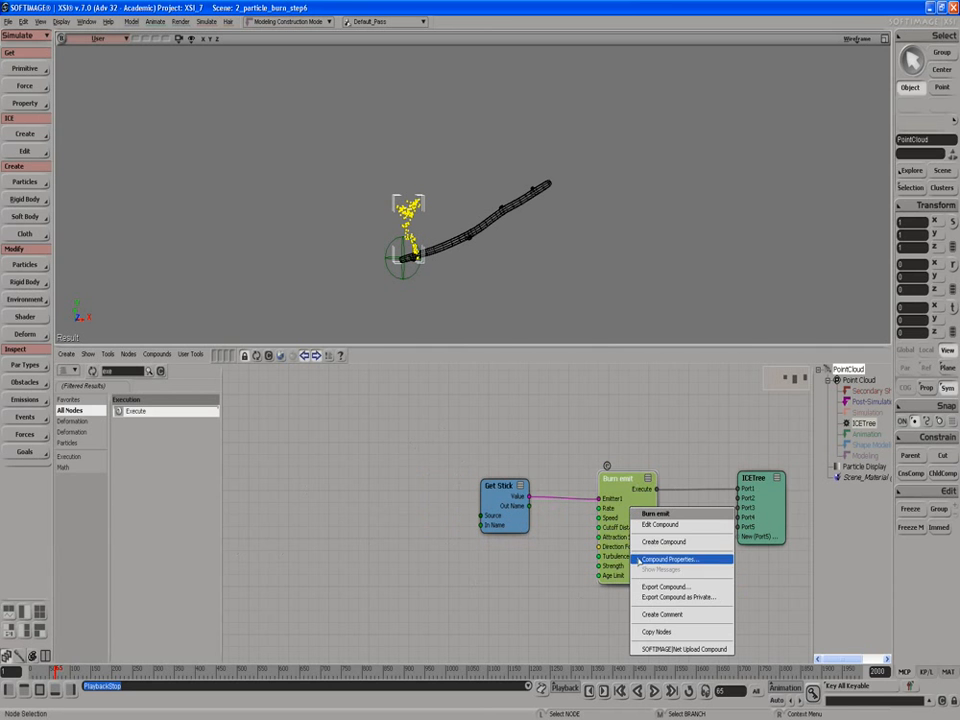
left_click(650, 562)
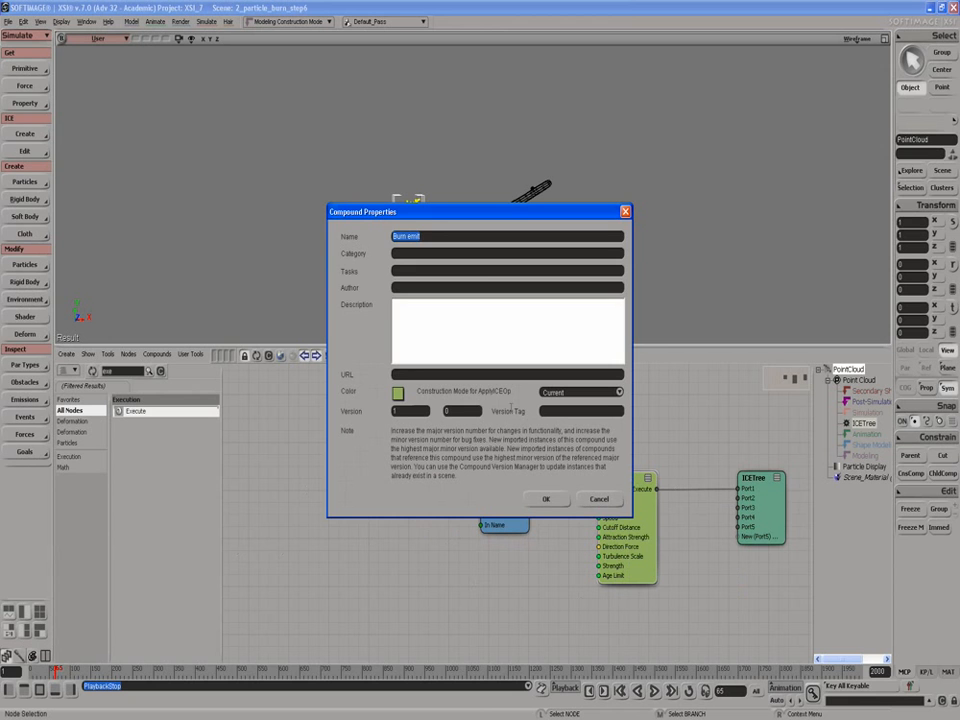
left_click(408, 255)
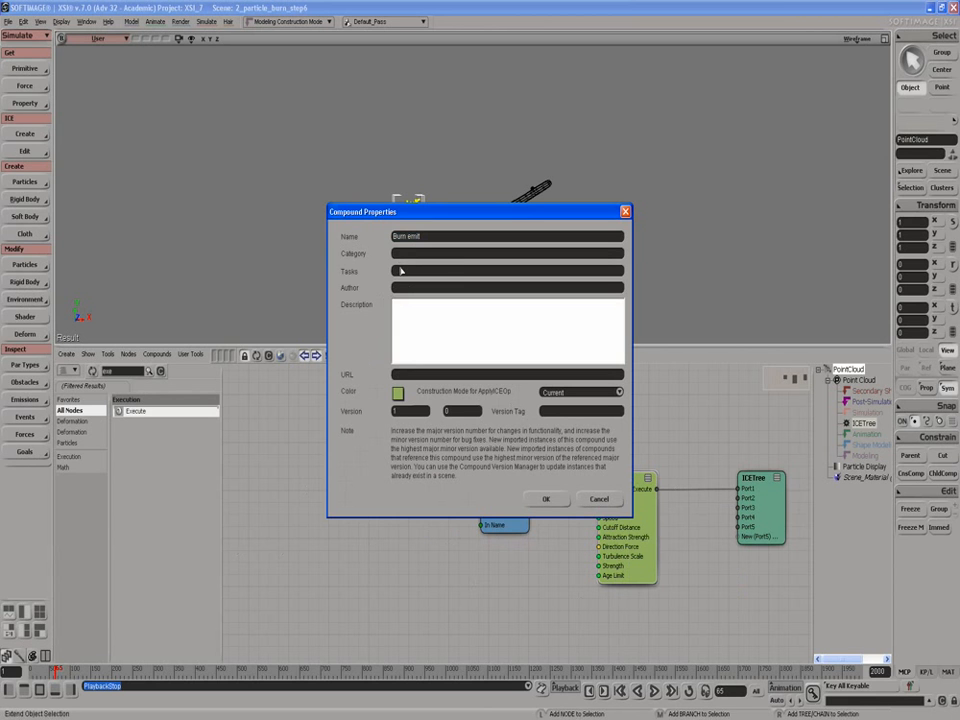
type("Particles")
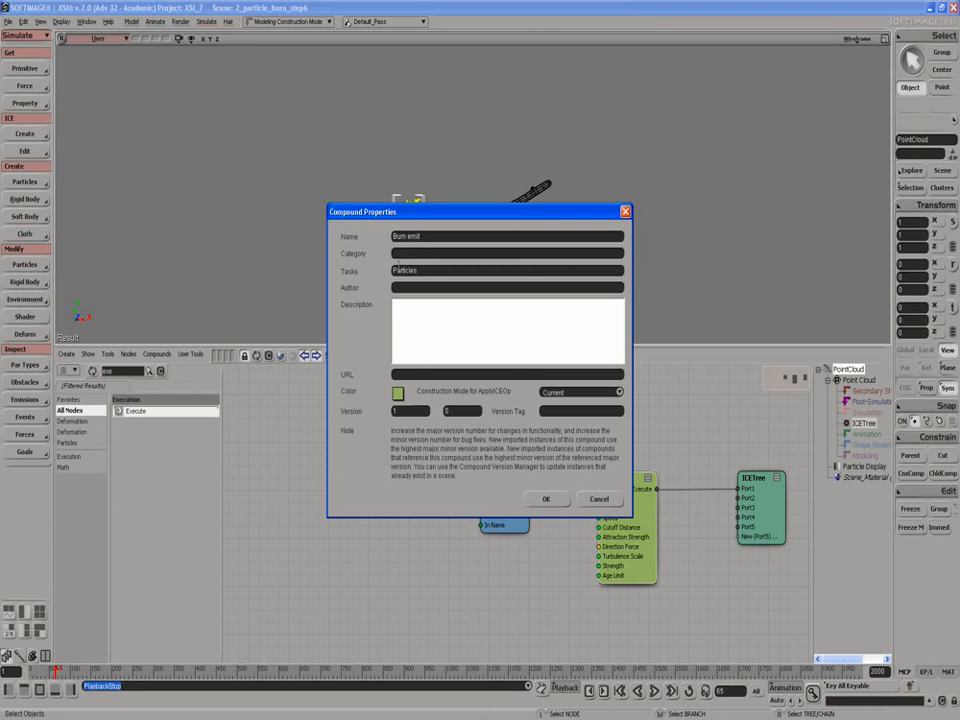
type("/")
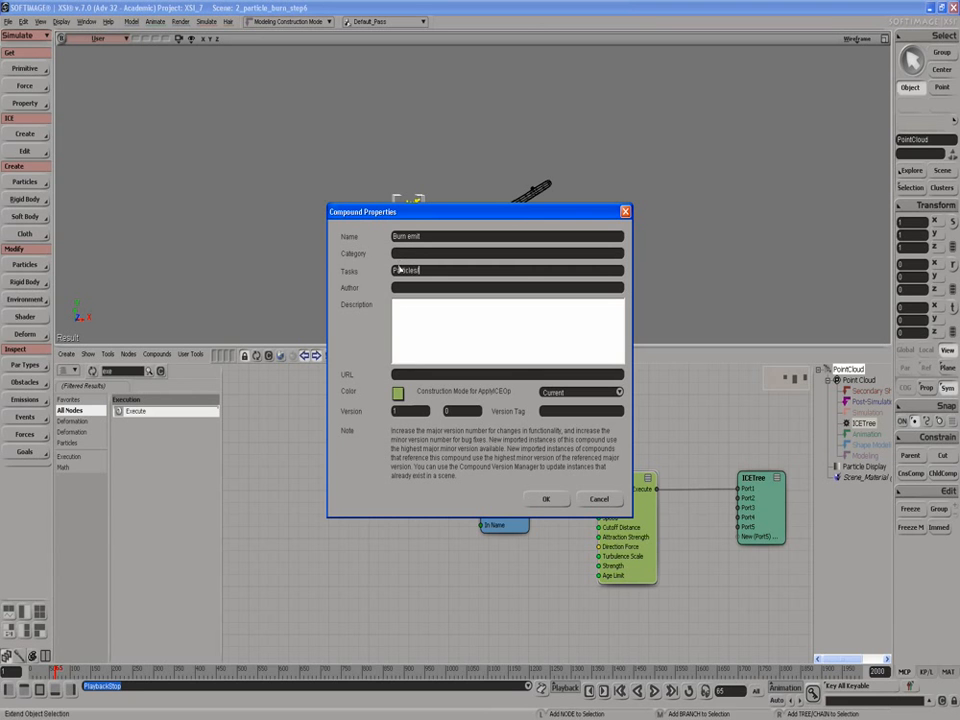
type("Effects")
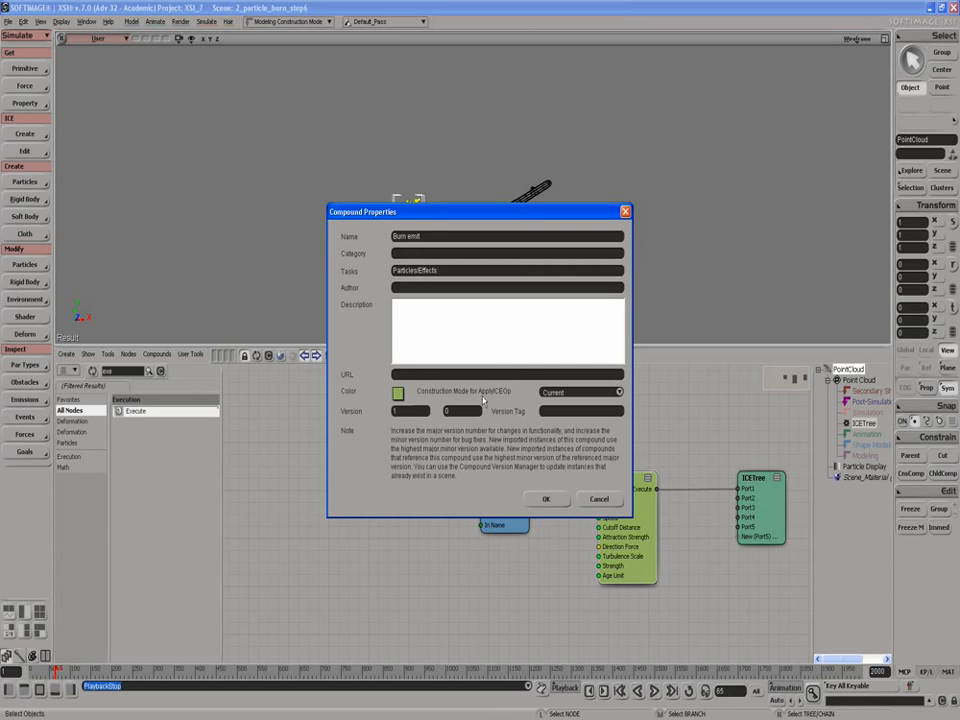
left_click(544, 500)
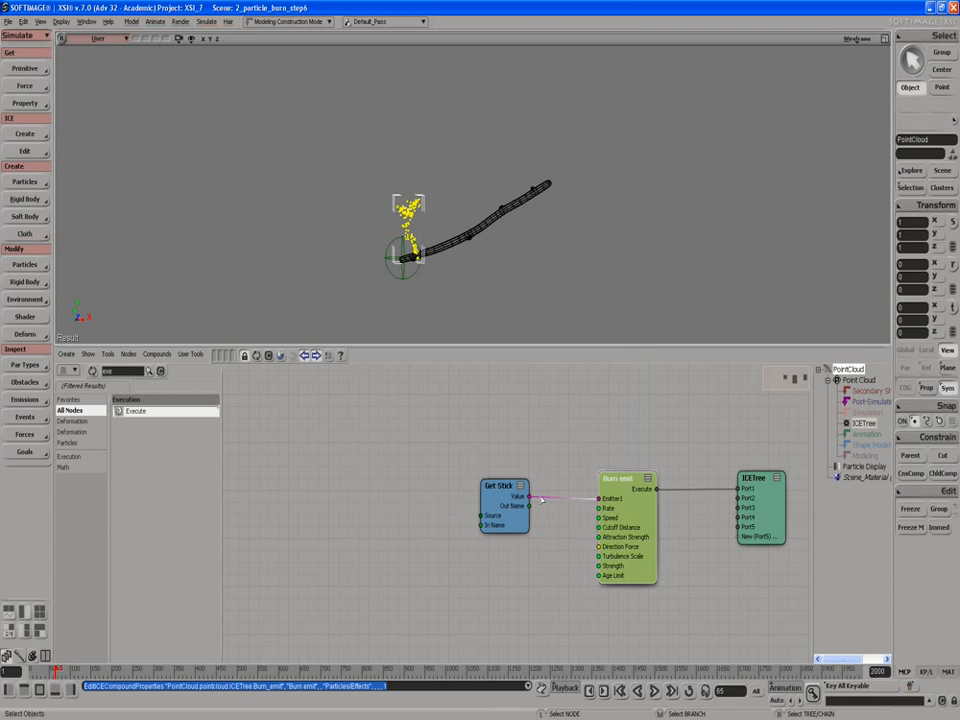
right_click(624, 501)
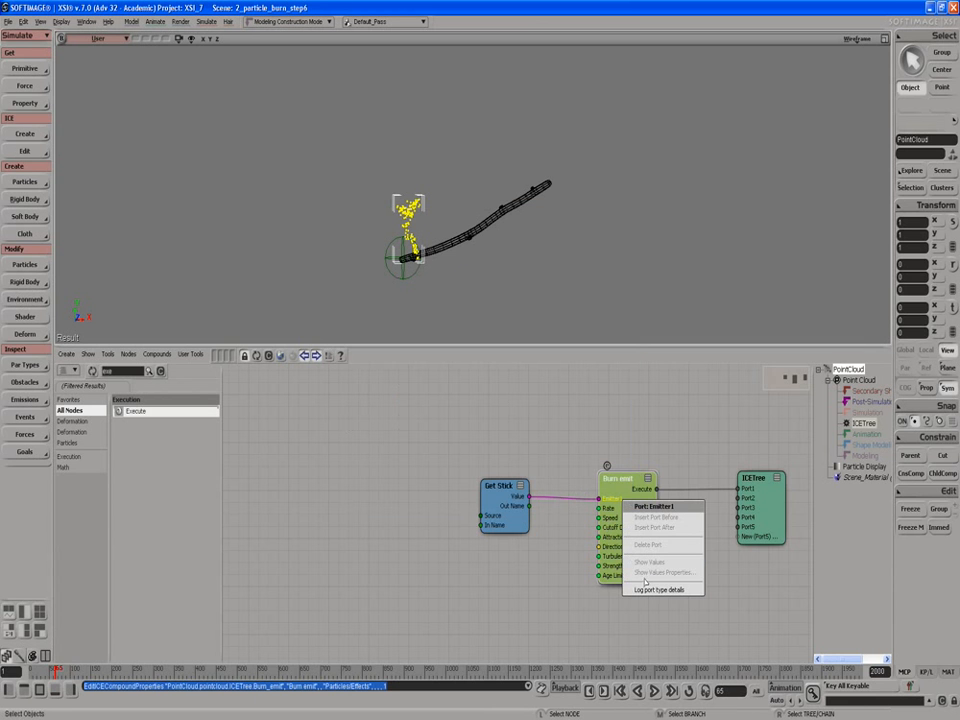
left_click(626, 492)
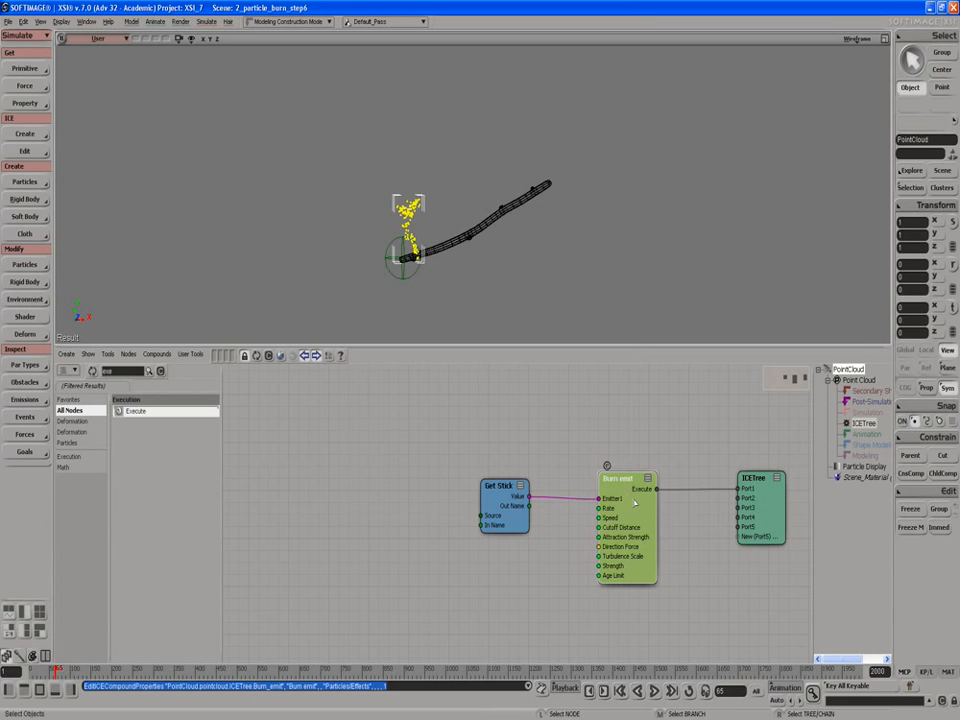
right_click(617, 487)
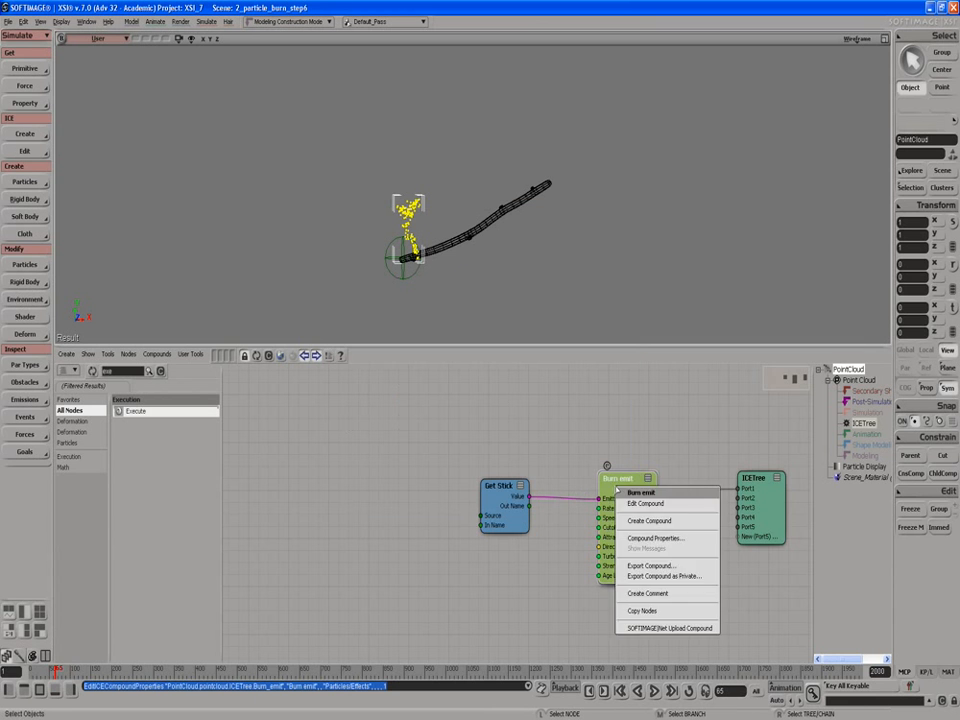
left_click(648, 566)
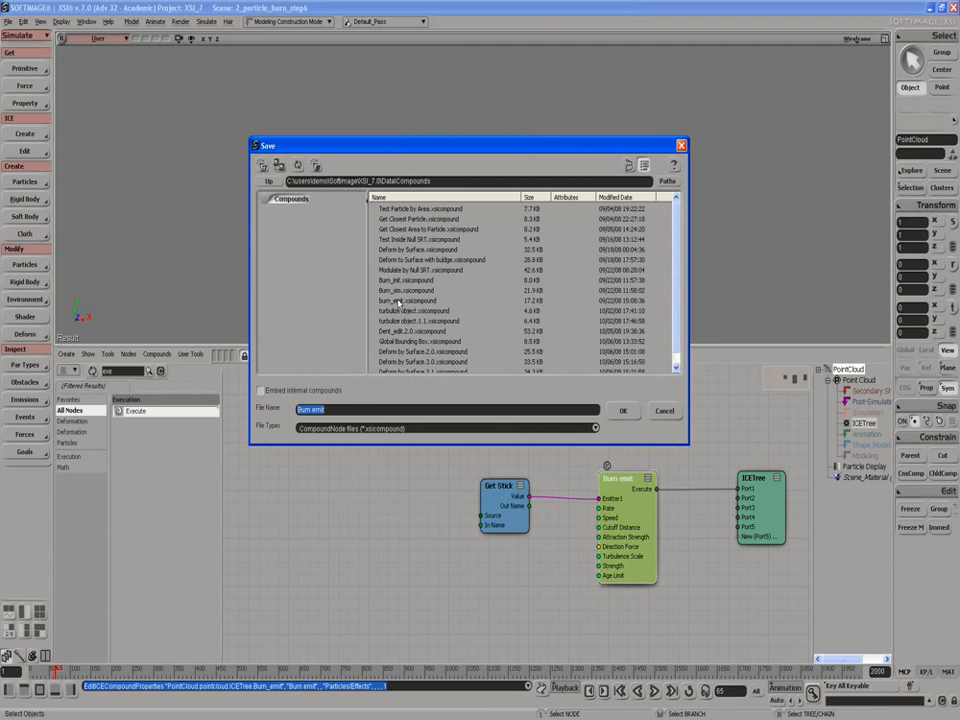
left_click(662, 411)
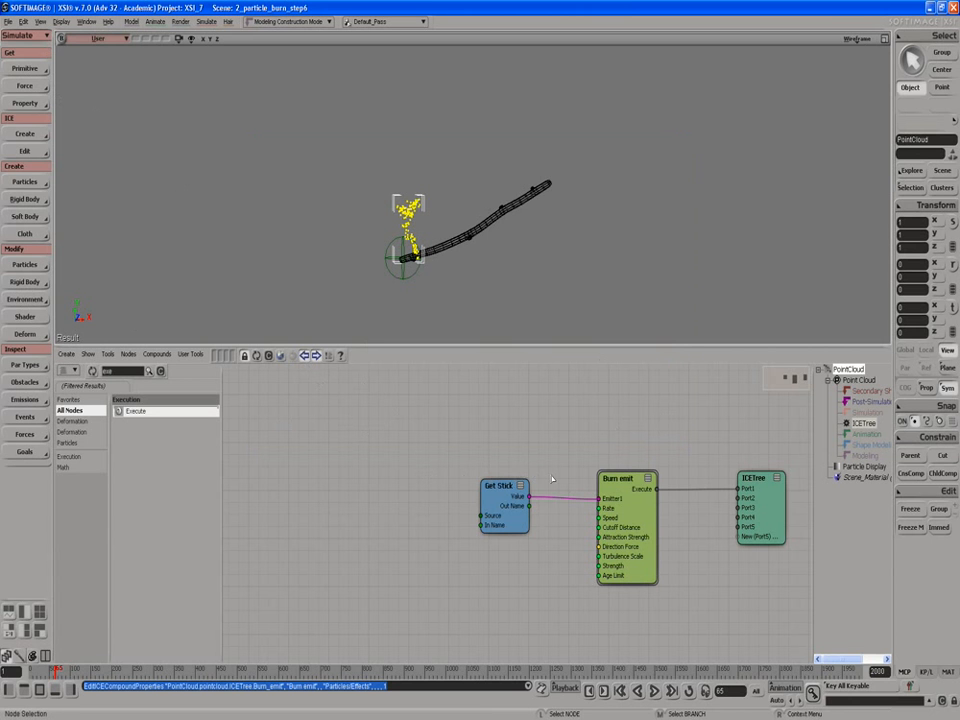
Step: Select the stick object in the viewport
left_click(487, 222)
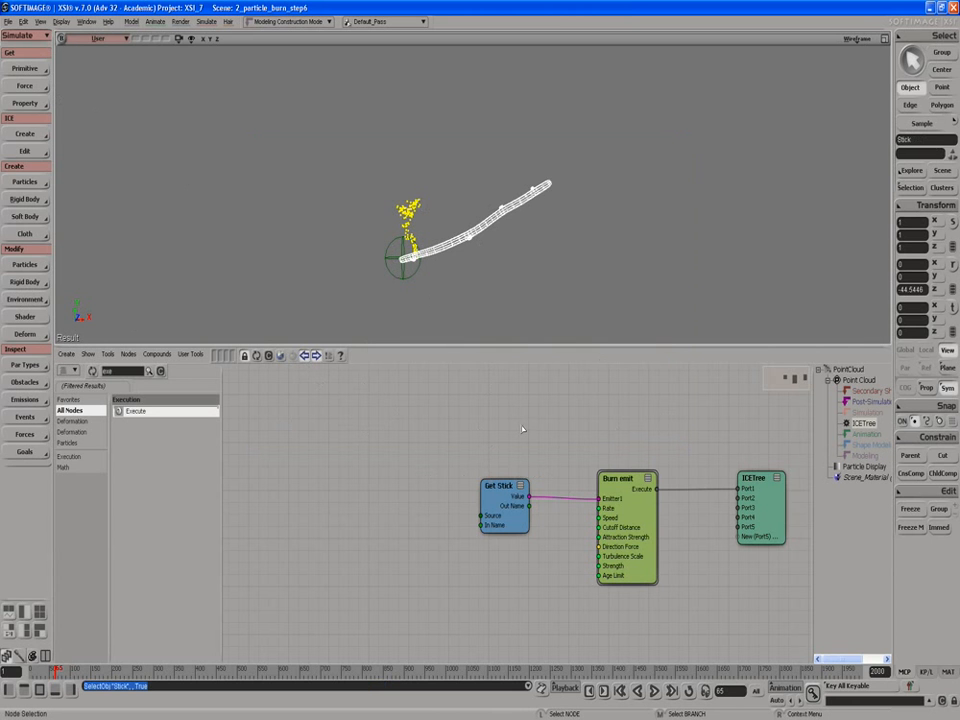